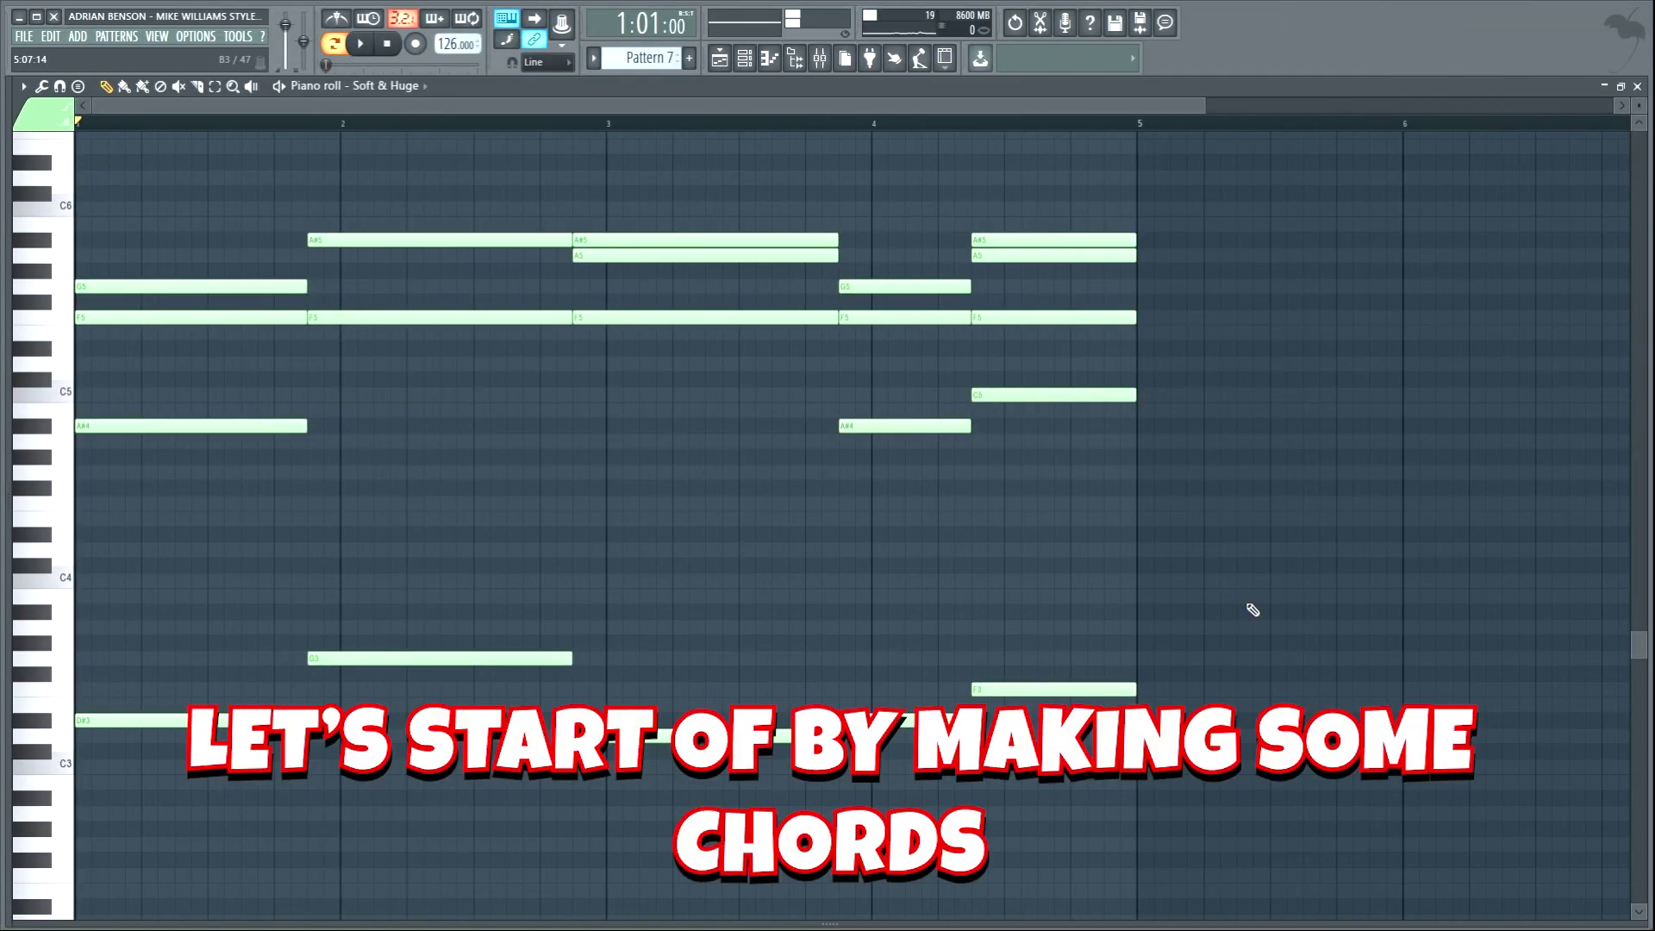
# - Play Pattern 8's chords before and after chopping them into short stabs across four bars
pyautogui.press('space')
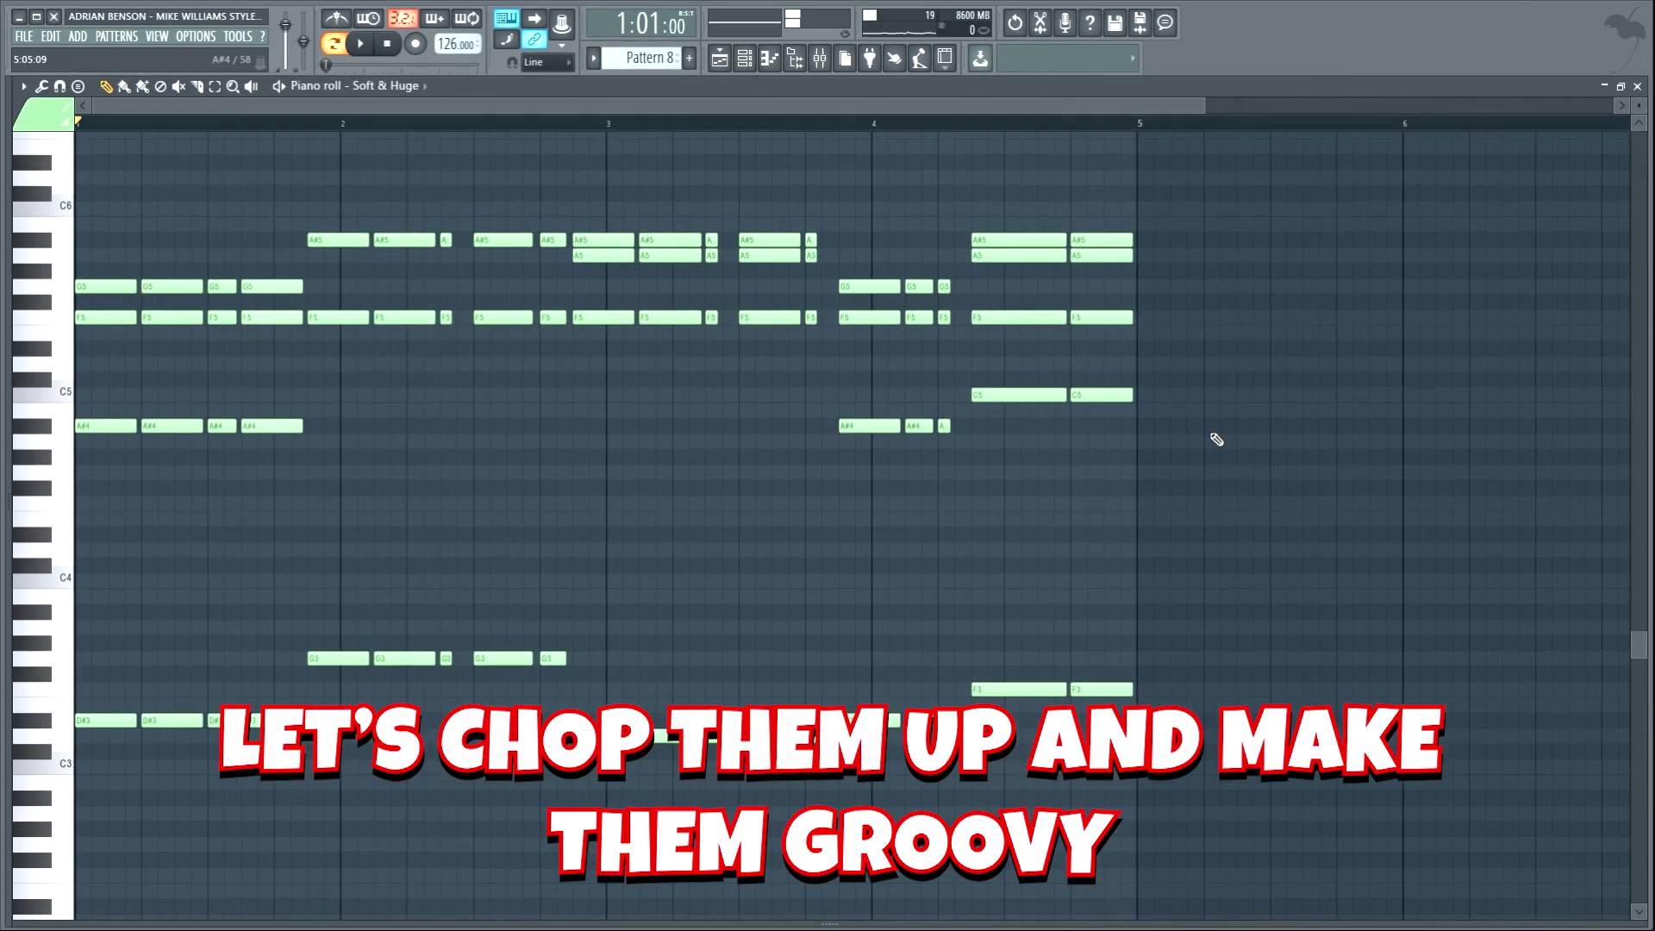
pyautogui.press('space')
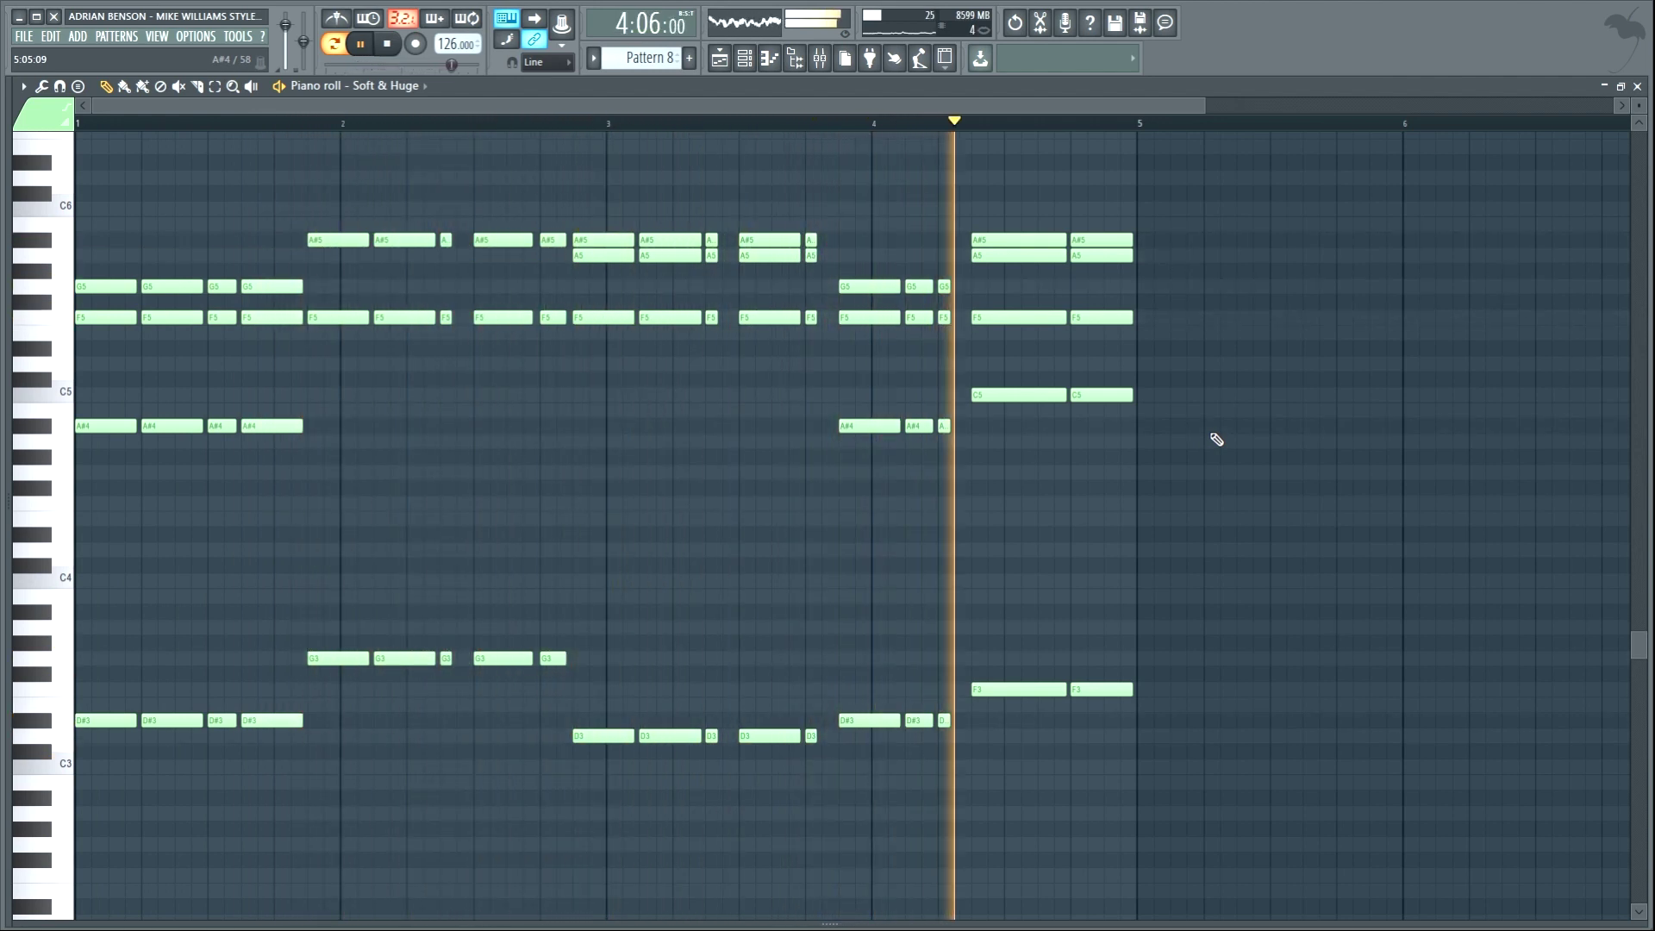
pyautogui.press('space')
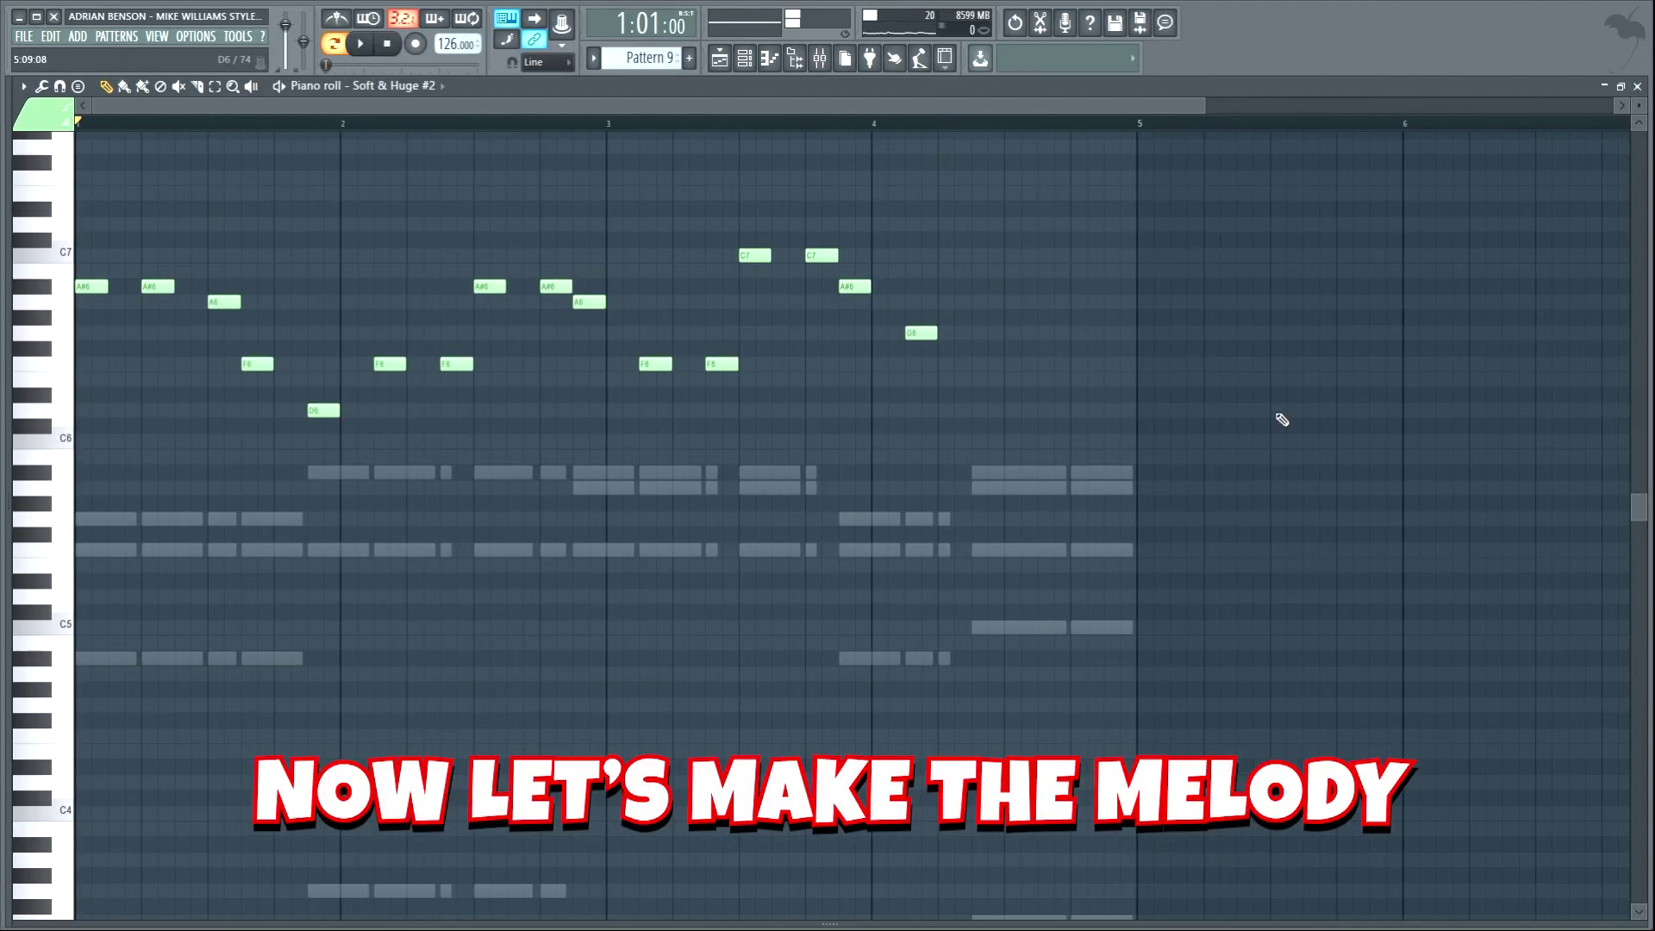
# - Play the new high Soft & Huge #2 melody, then the Lead Shot 20 melody in Pattern 1
pyautogui.press('space')
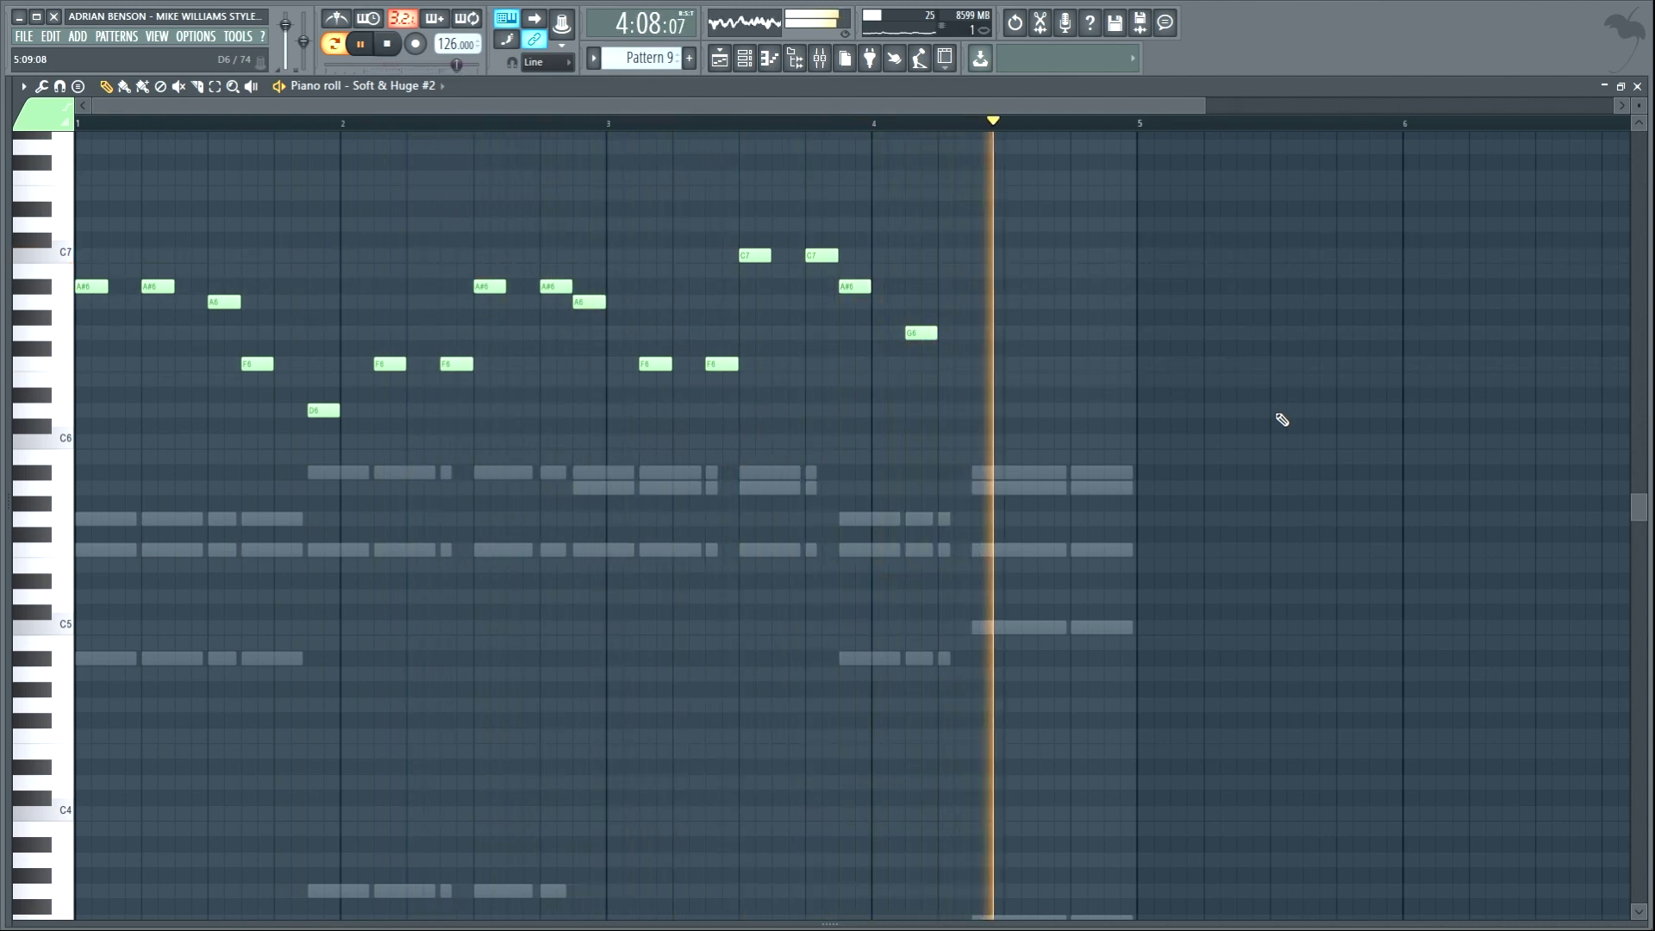
pyautogui.press('space')
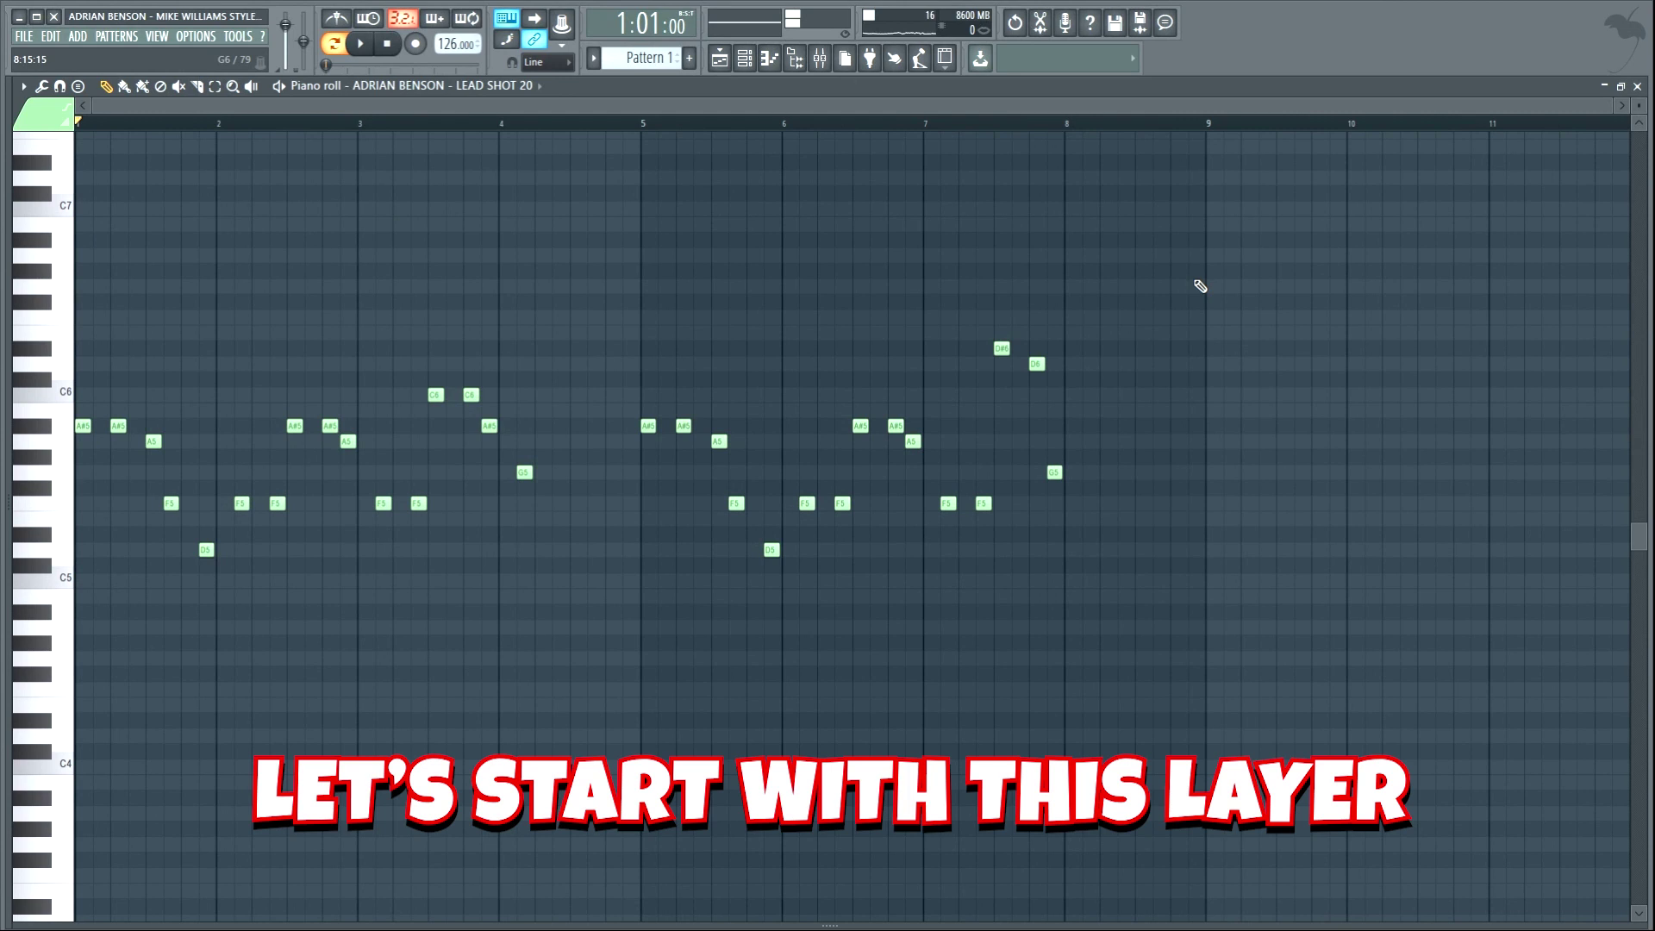
pyautogui.press('space')
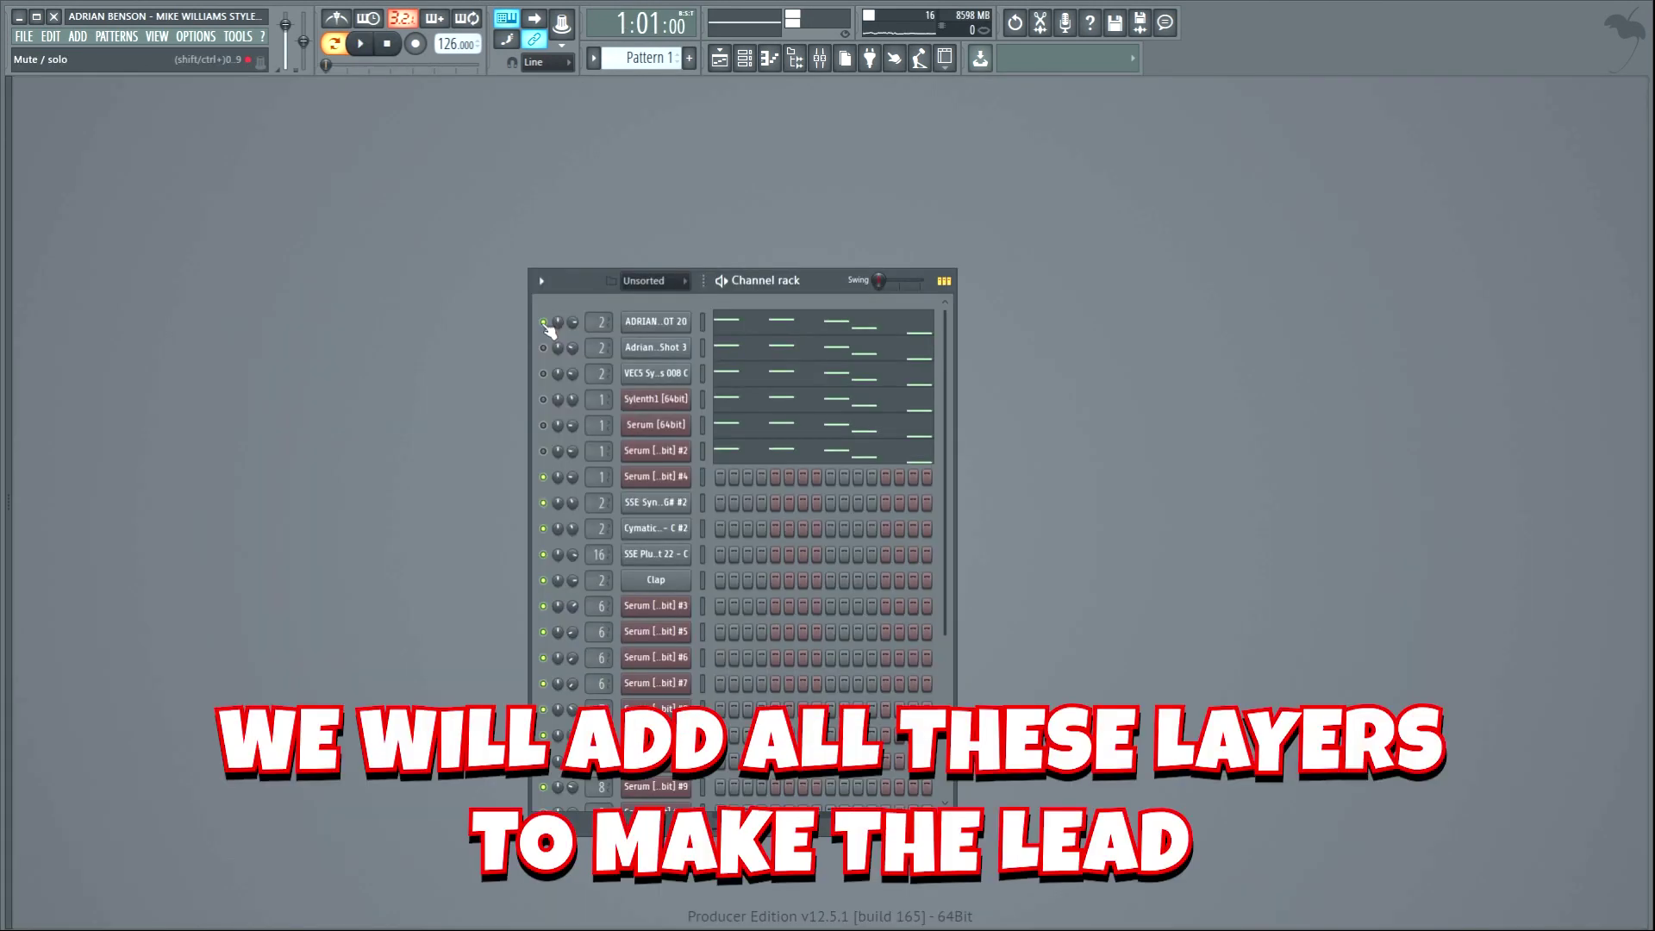
# - Play the lead layers and unsolo Sylenth1 so every lead layer sounds together
pyautogui.press('space')
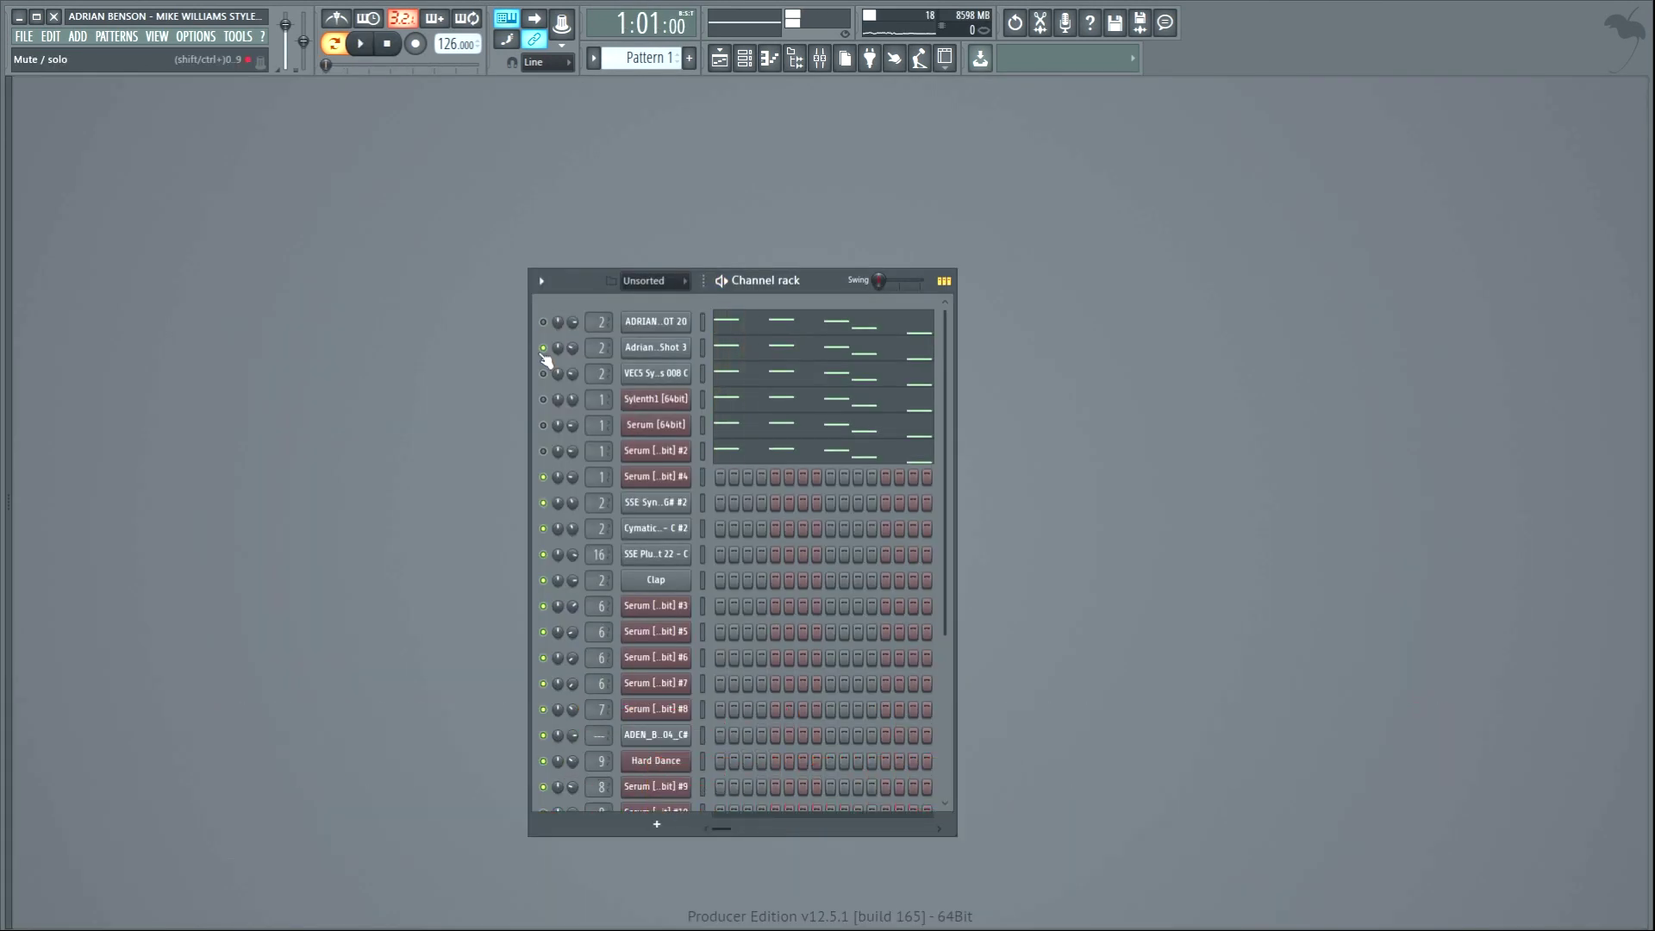
pyautogui.press('space')
pyautogui.rightClick(543, 400)
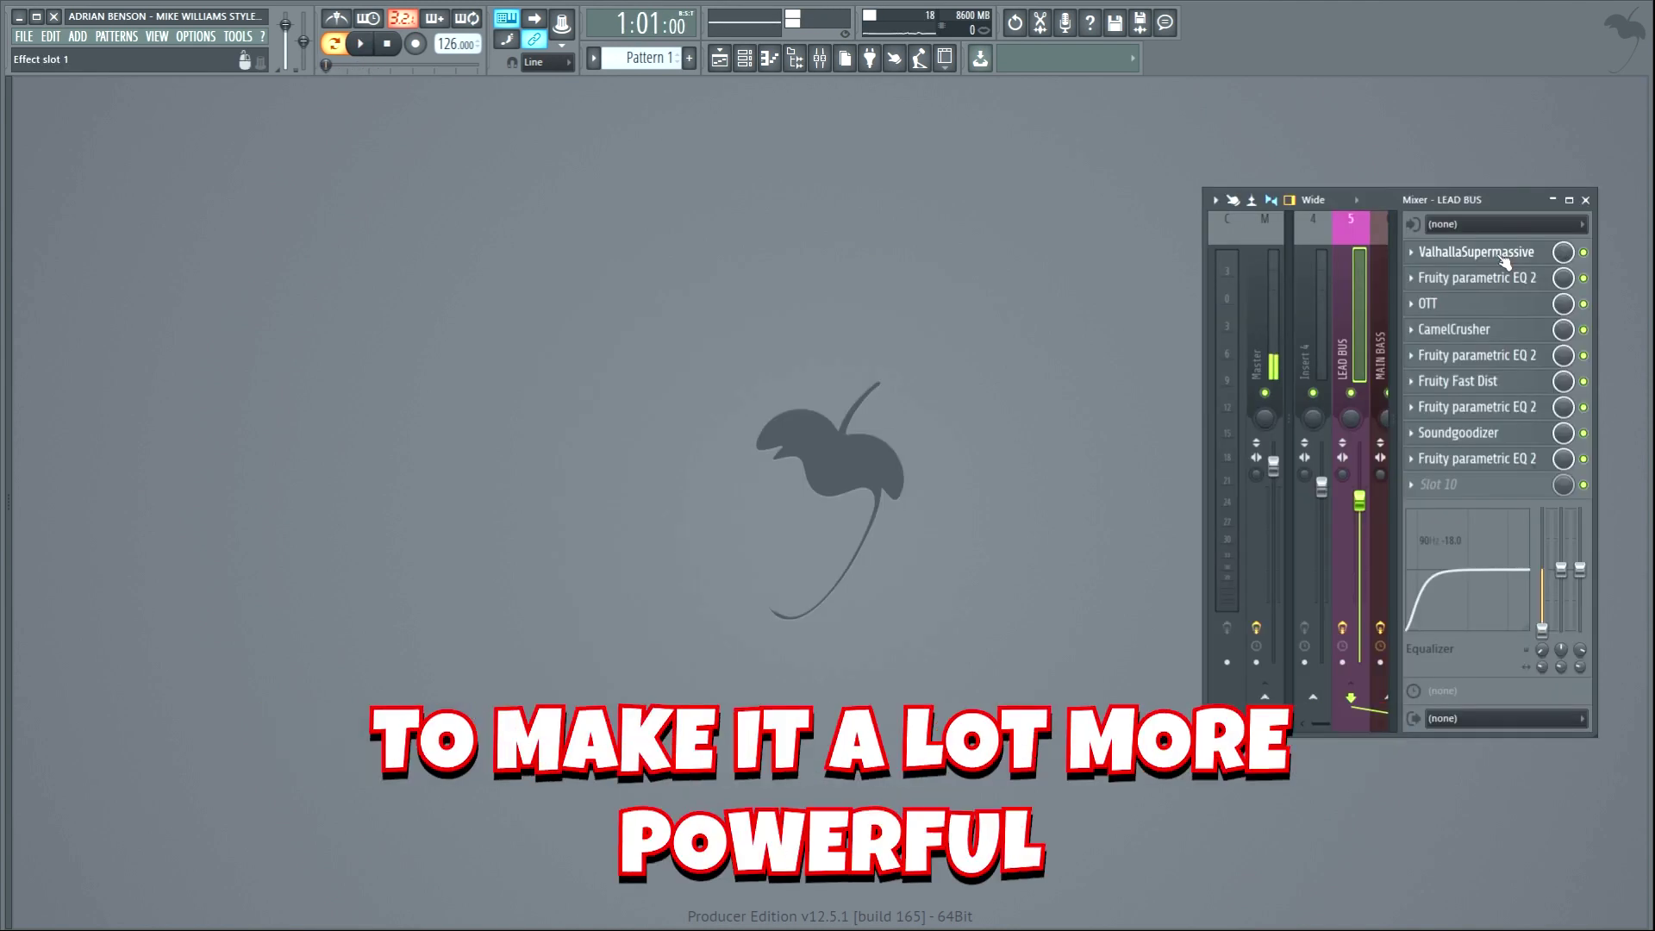
# - Open each LEAD BUS plugin in turn: ValhallaSupermassive, OTT, CamelCrusher, Fast Dist, Soundgoodizer and the EQs
pyautogui.click(1502, 254)
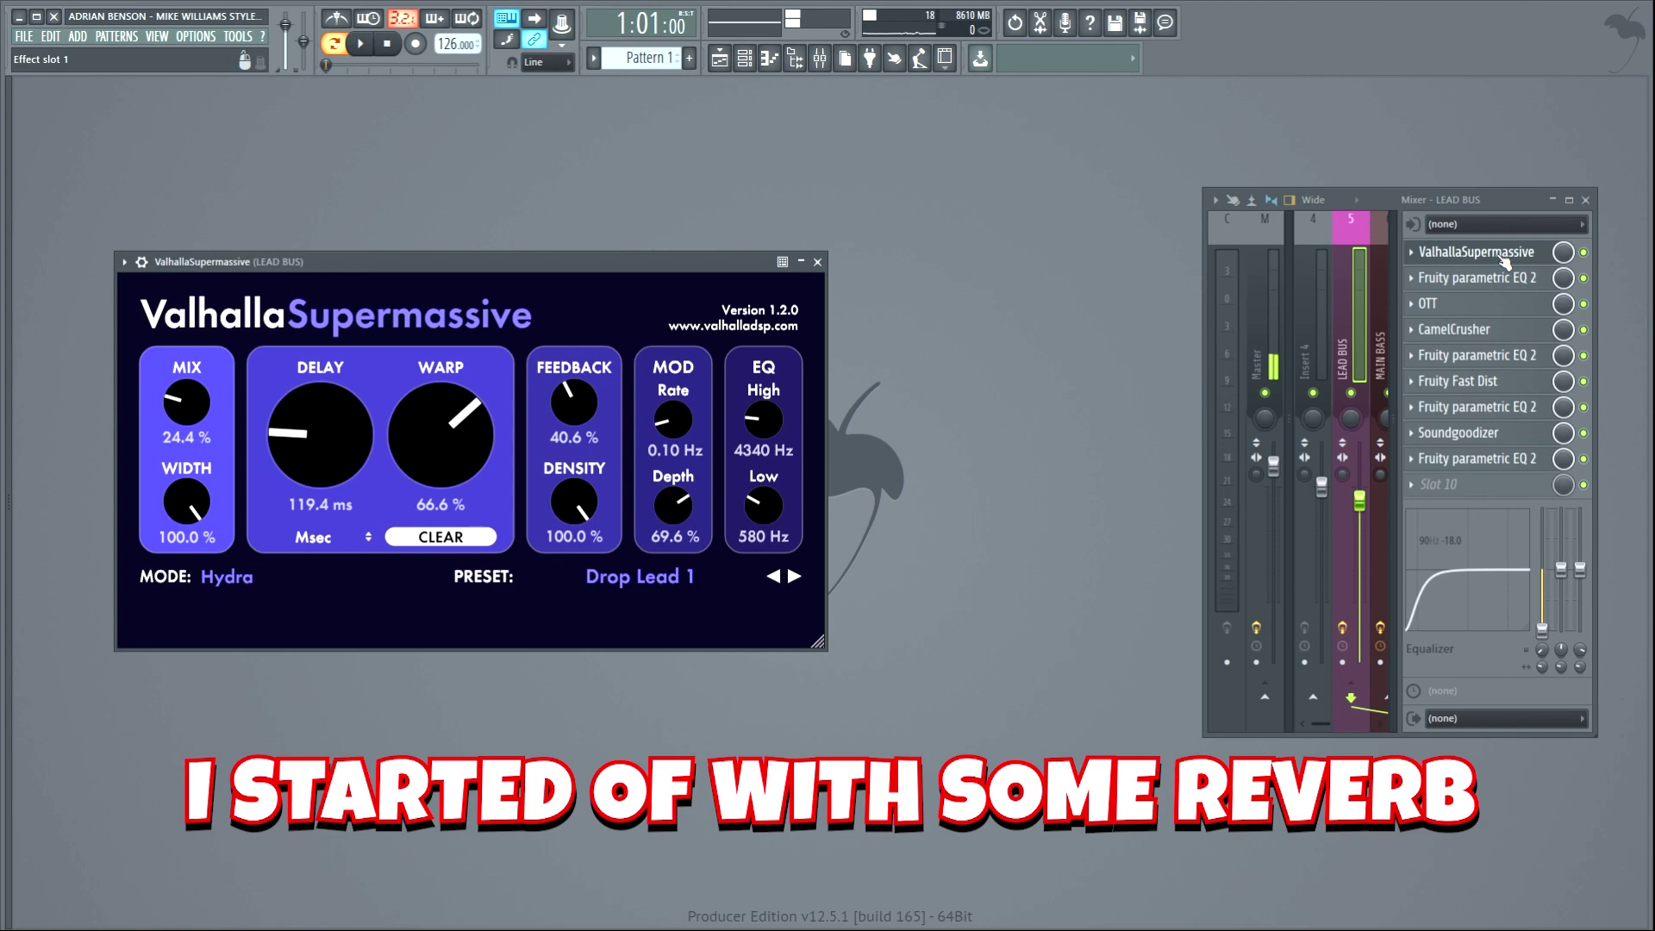
pyautogui.click(1510, 280)
pyautogui.click(1518, 306)
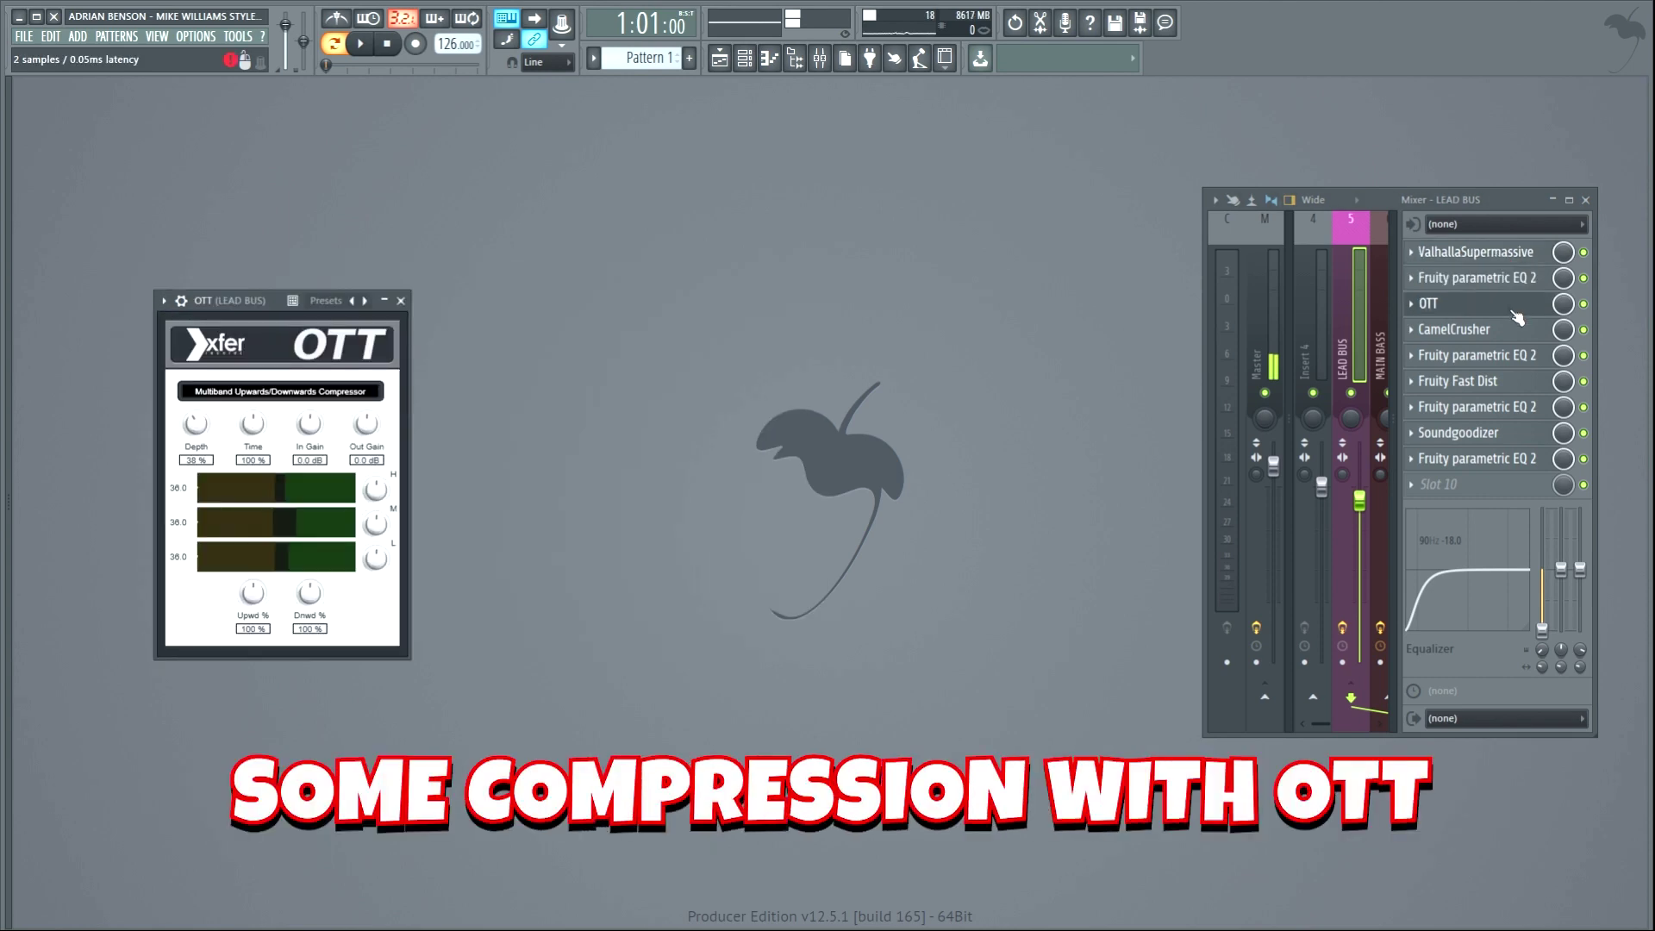
pyautogui.click(1516, 332)
pyautogui.click(1516, 358)
pyautogui.click(1518, 383)
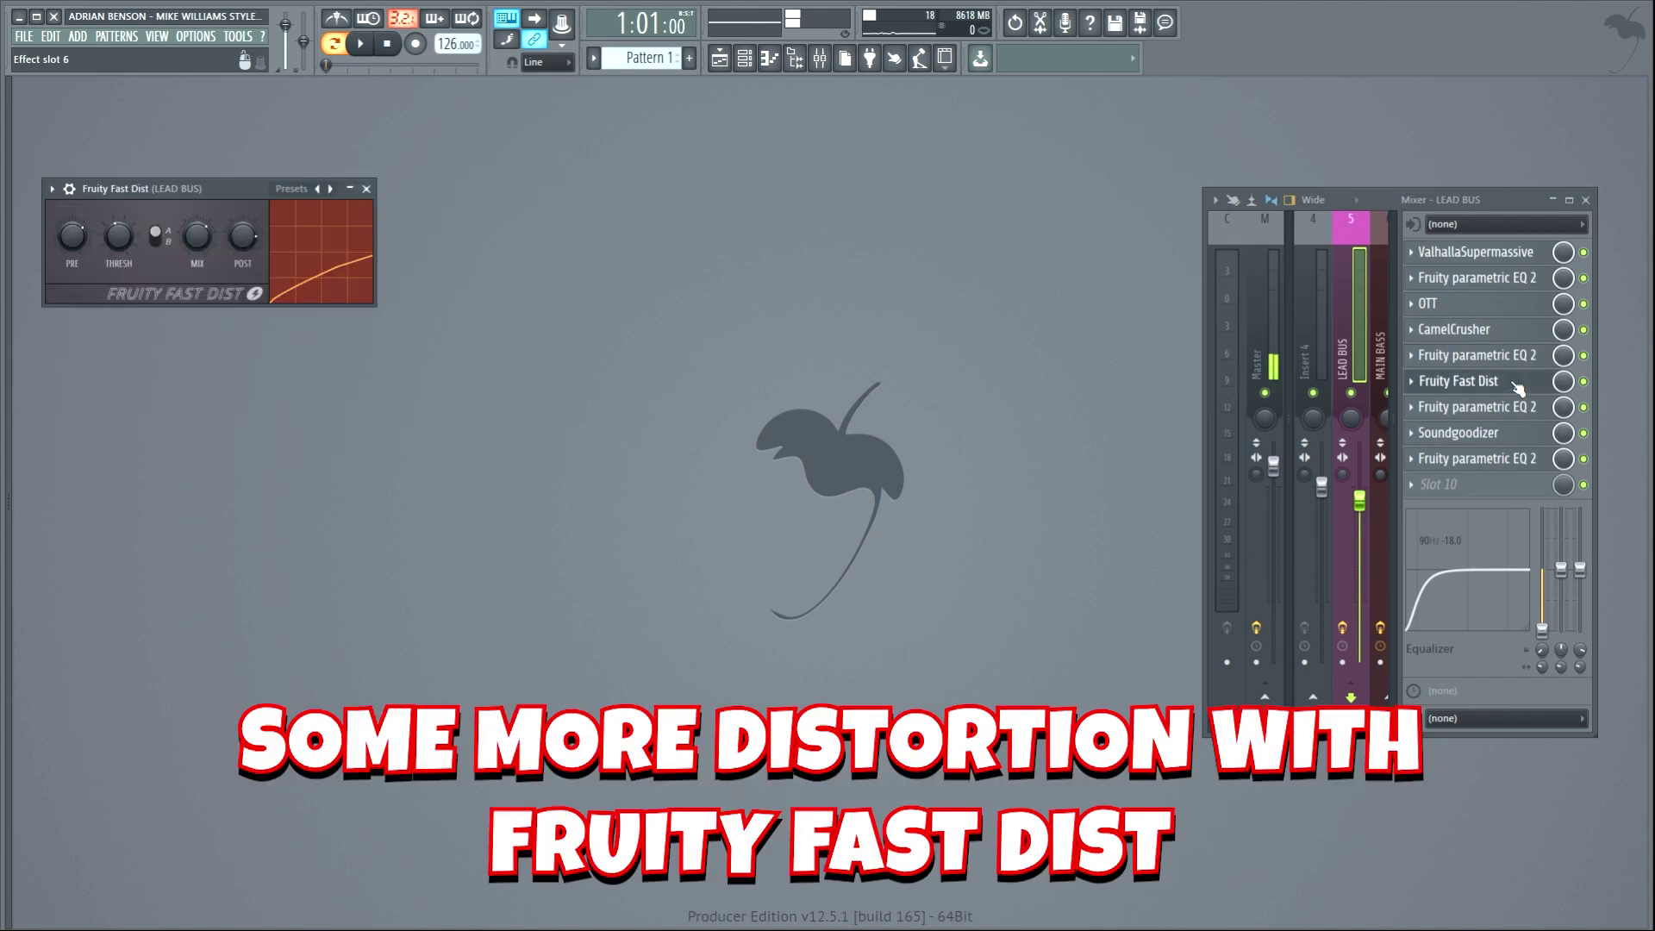
pyautogui.click(1520, 407)
pyautogui.click(1522, 433)
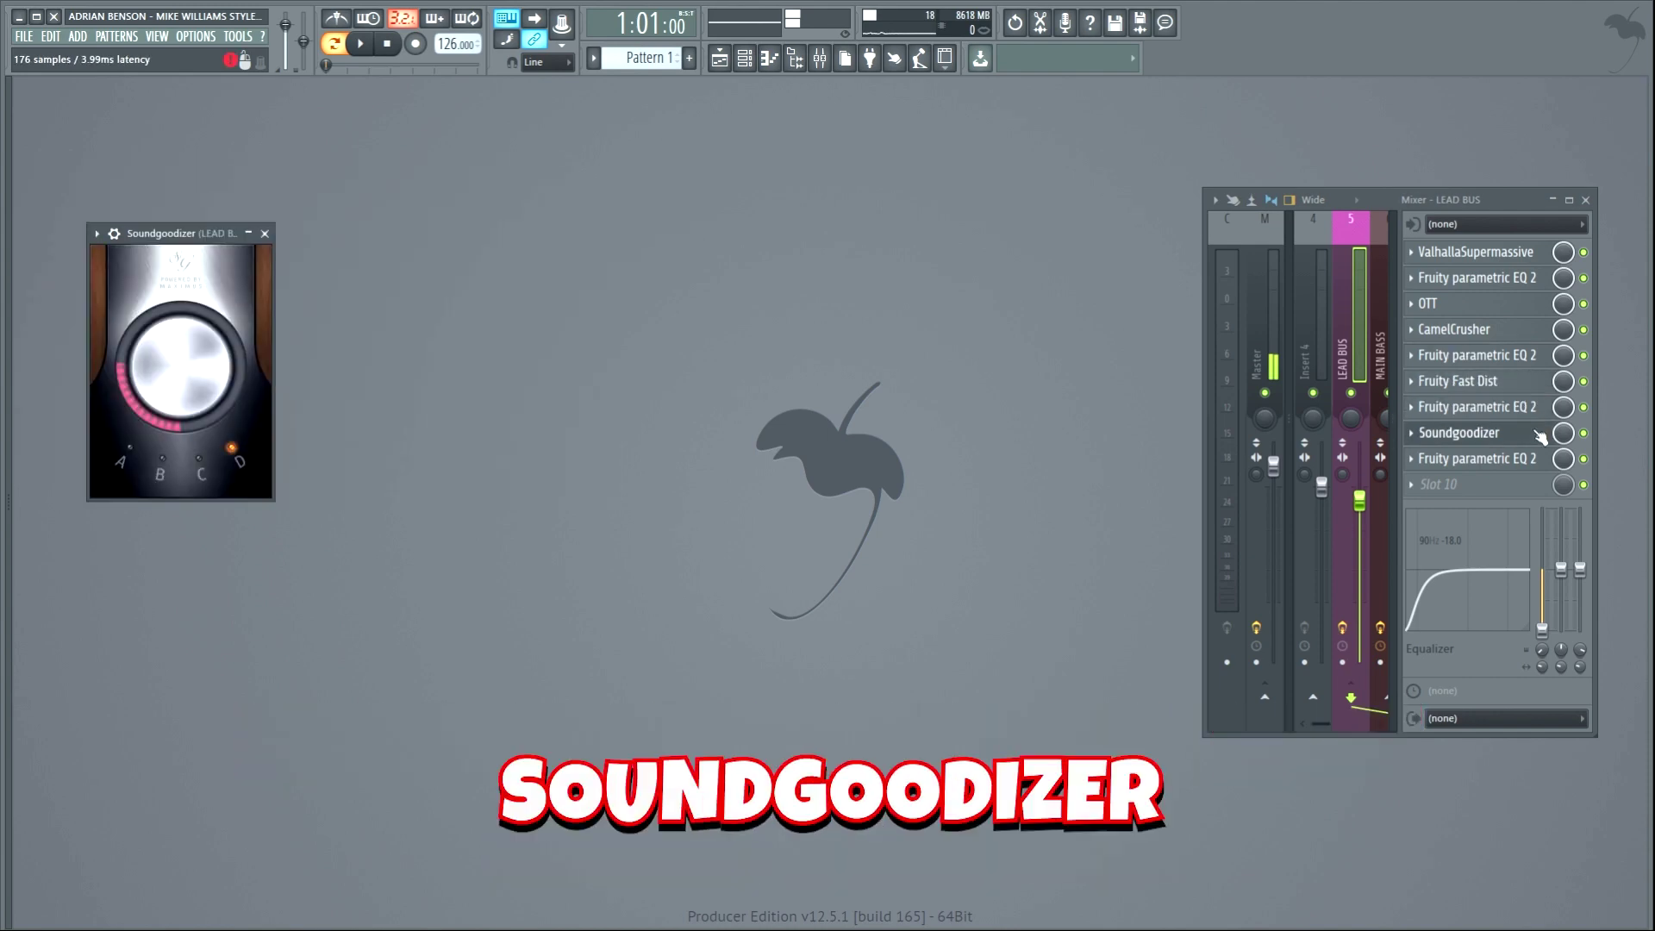
pyautogui.click(1531, 461)
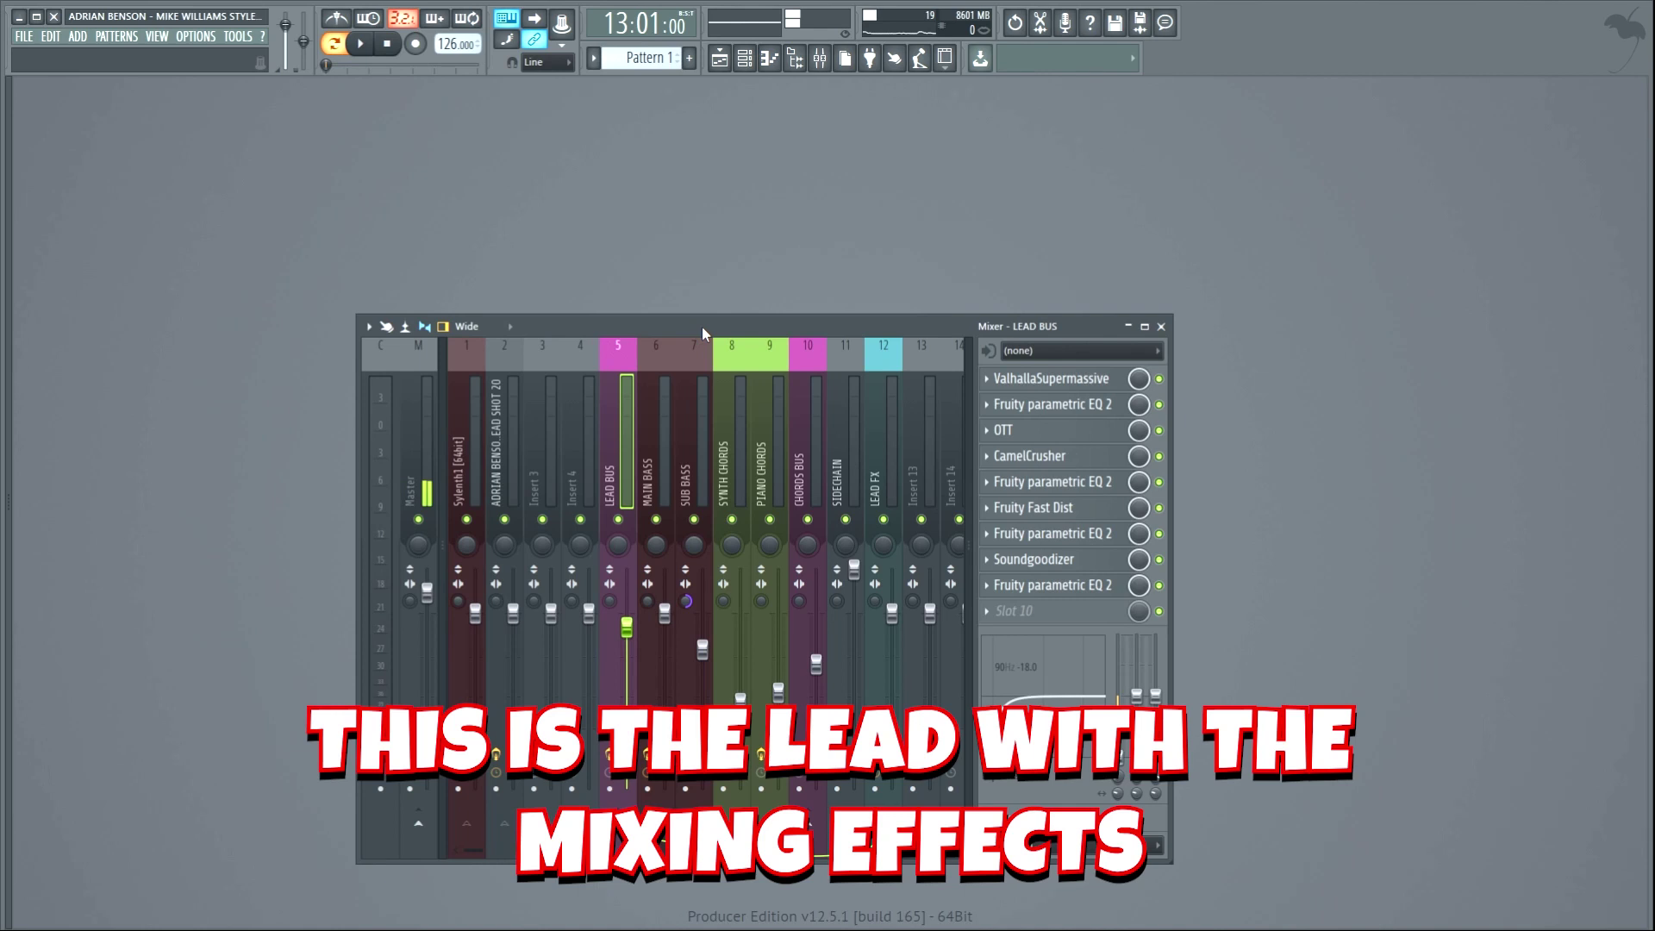
# - Play the processed lead, then play from bar 13 to hear the reverb automation
pyautogui.press('space')
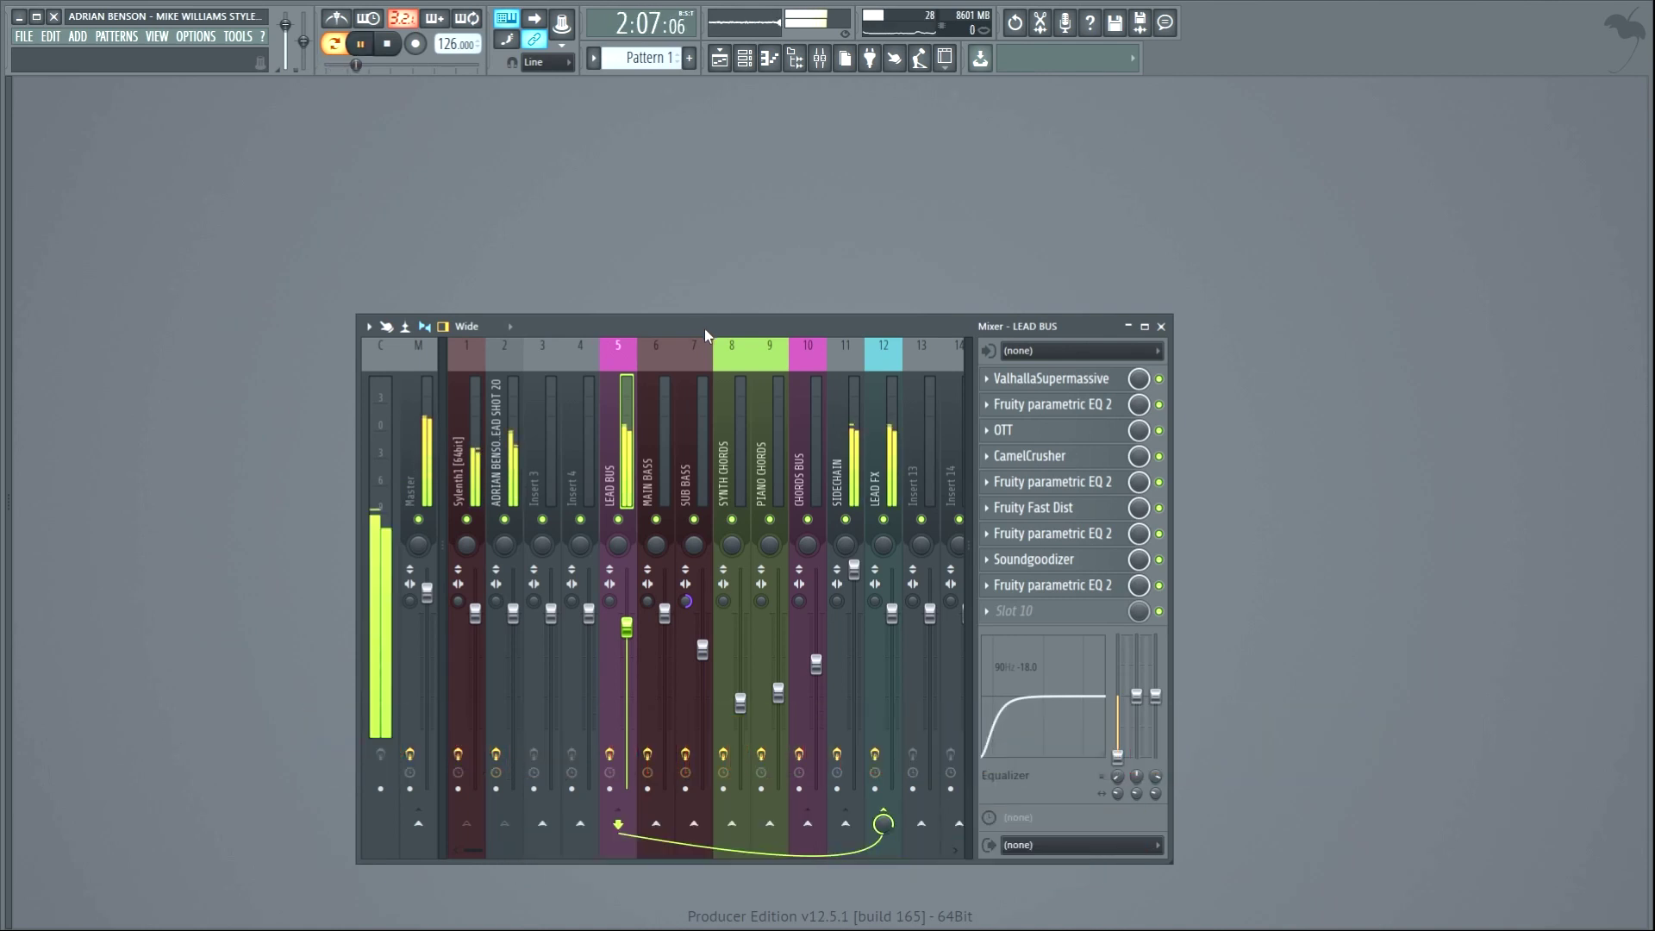
pyautogui.press('space')
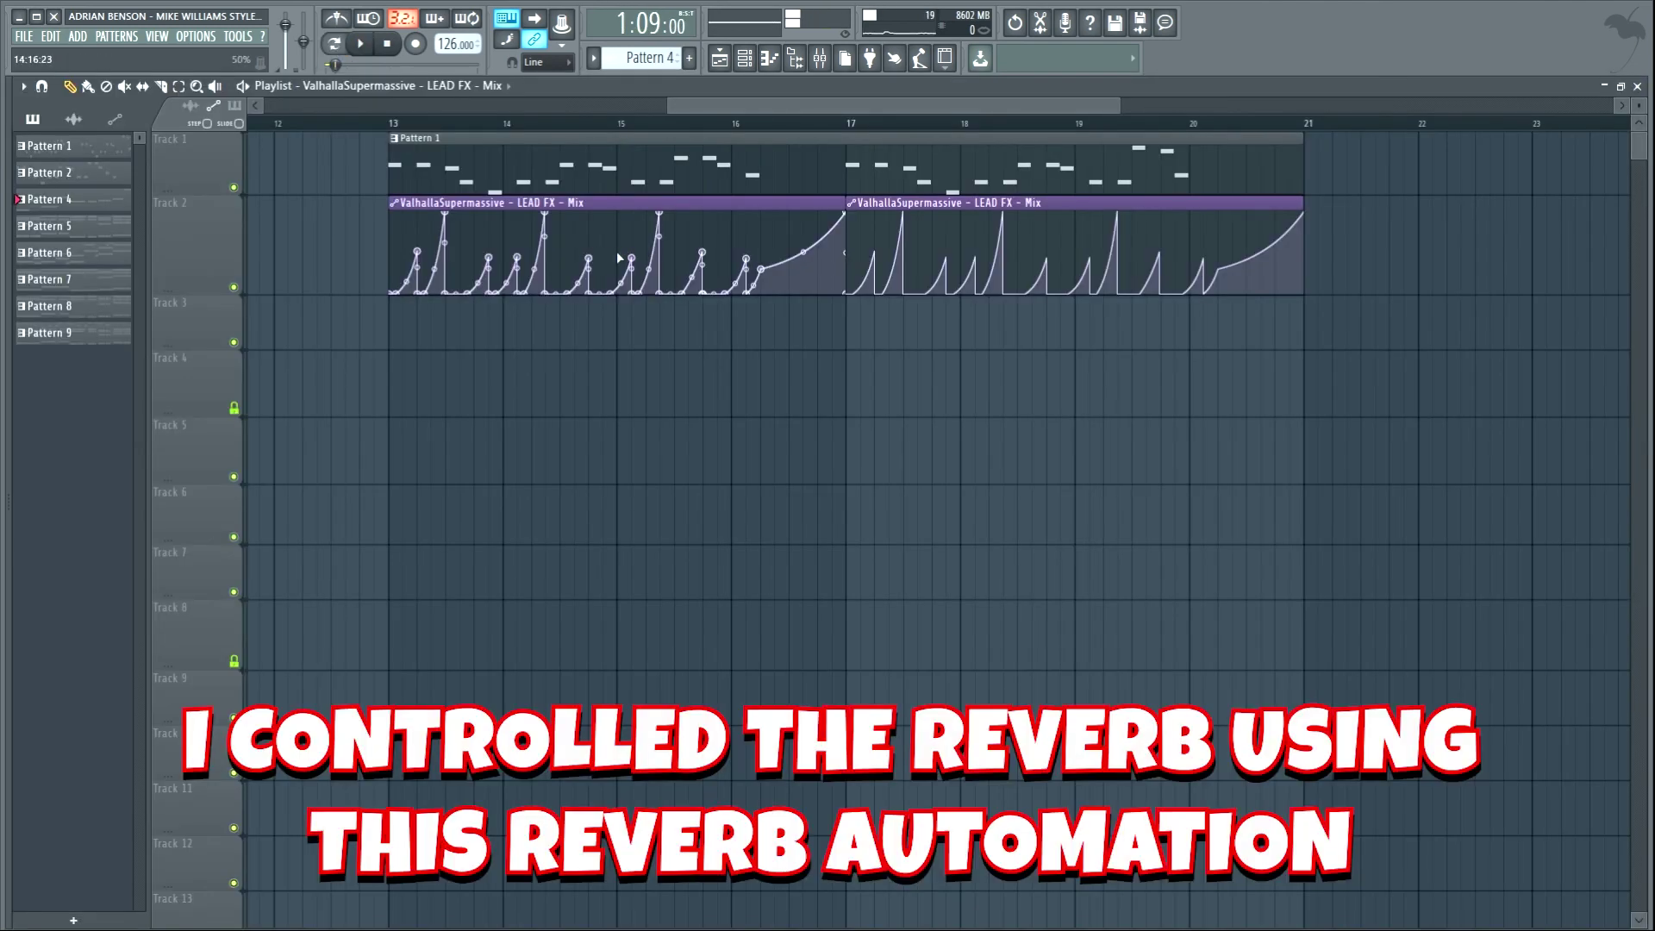
pyautogui.press('space')
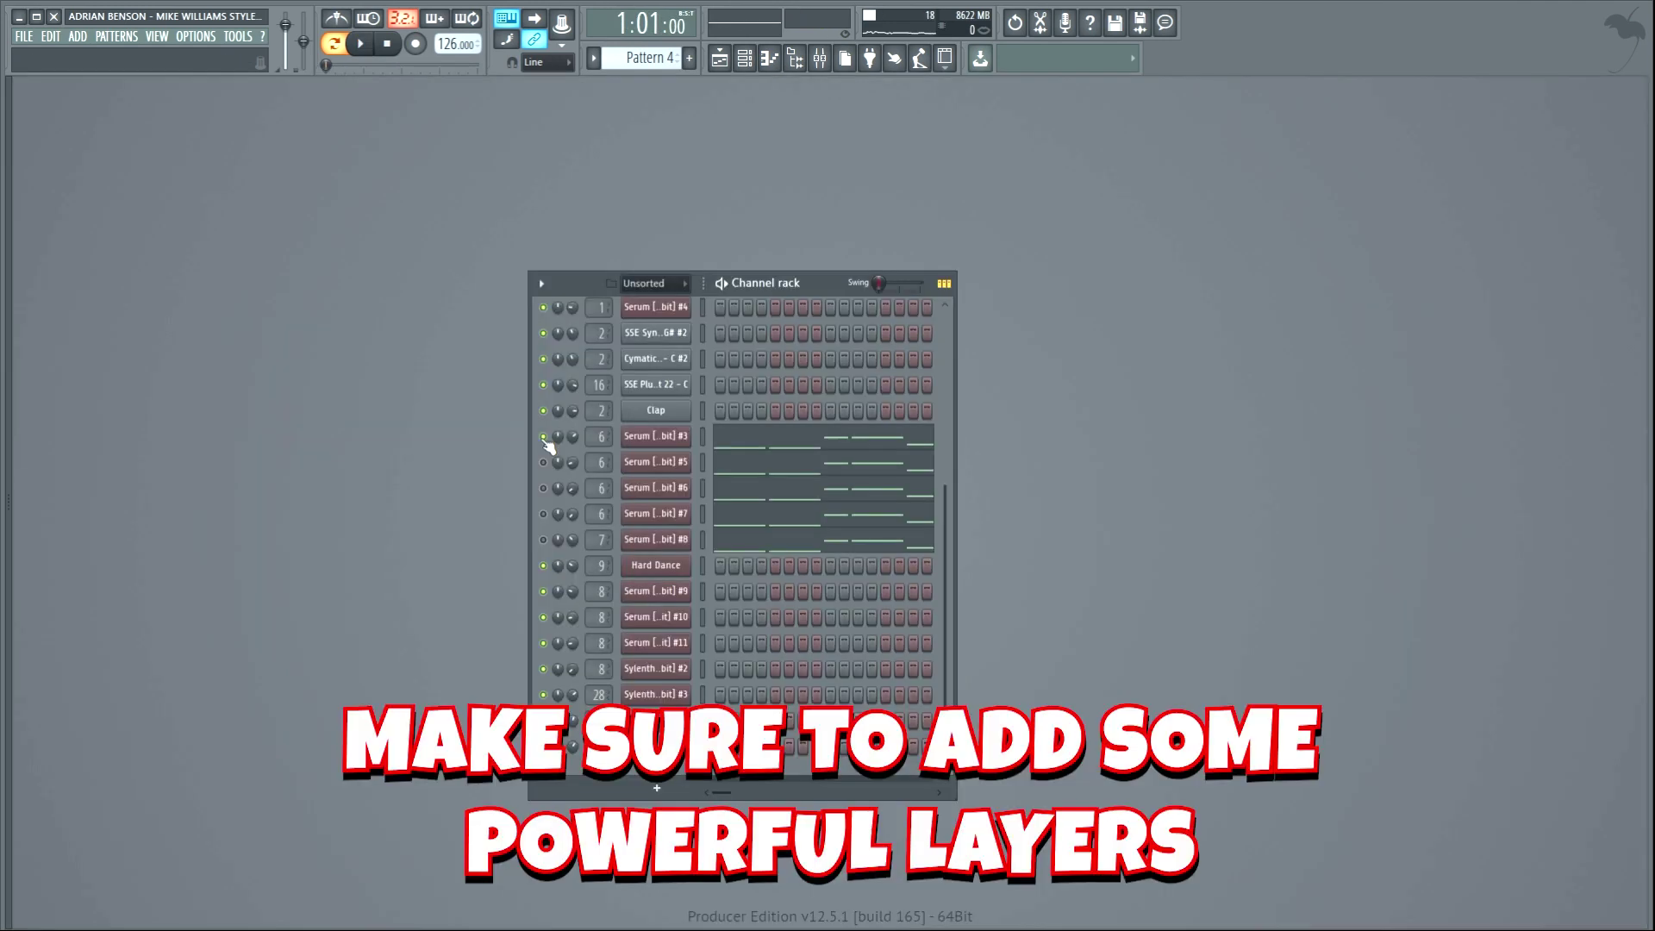
# - Mute the Serum bass layers one at a time while the pattern plays
pyautogui.click(543, 436)
pyautogui.press('space')
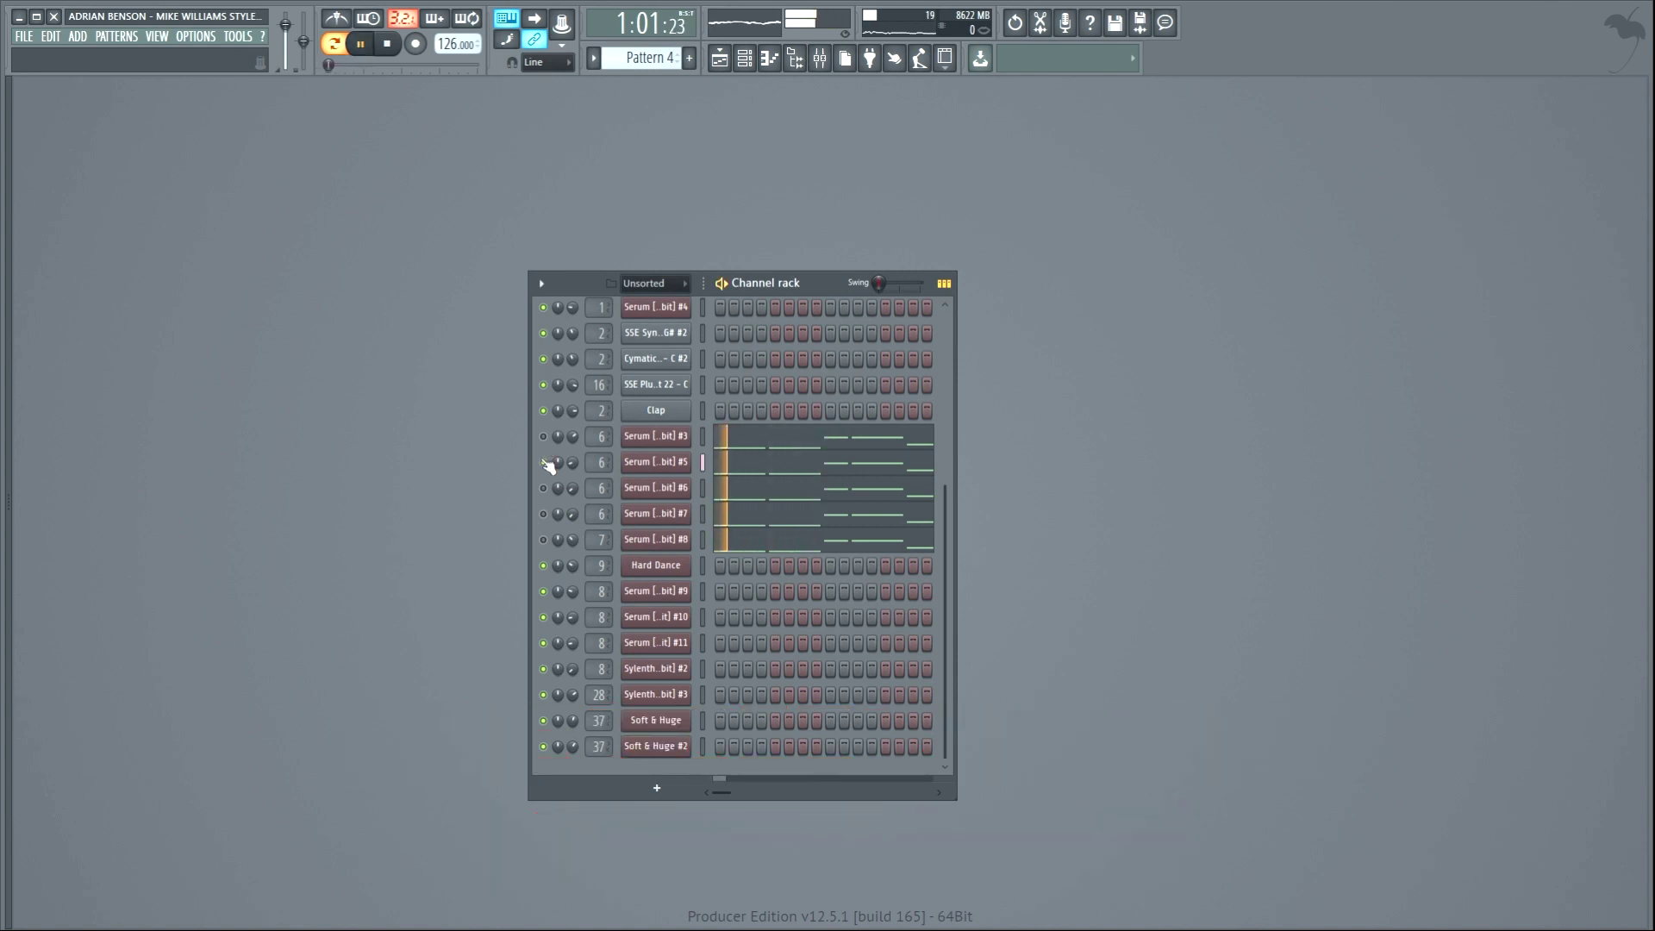
pyautogui.click(543, 488)
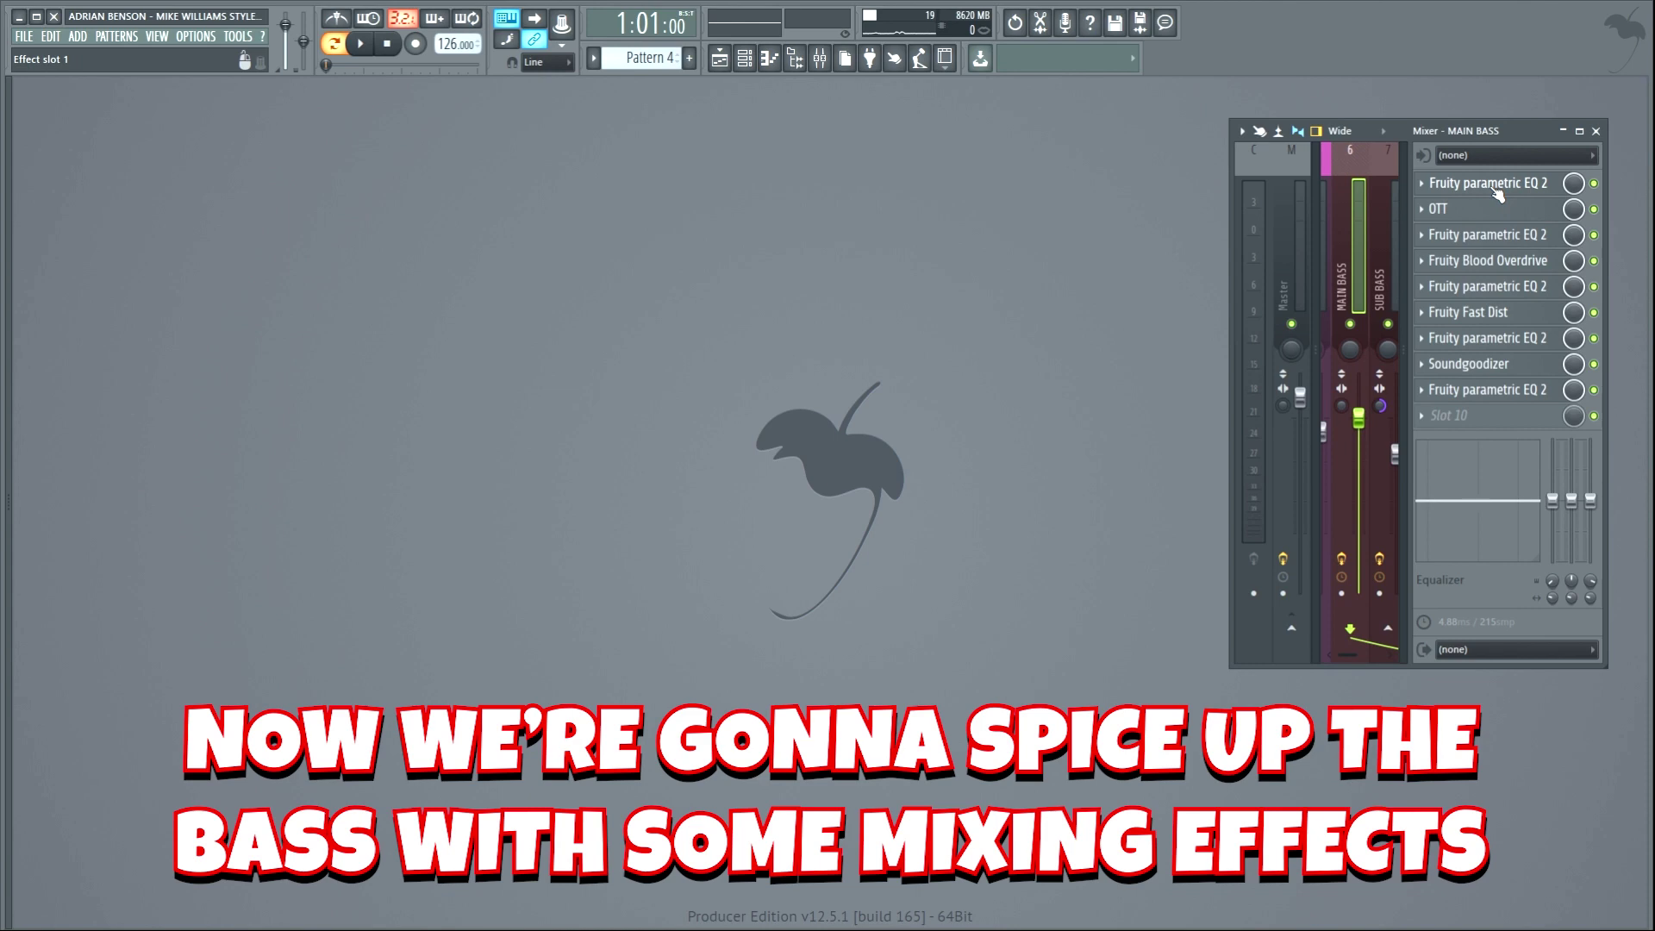
# - Open each MAIN BASS plugin (EQs, OTT, Blood Overdrive, Fast Dist, Soundgoodizer) and play the processed bass
pyautogui.click(1497, 184)
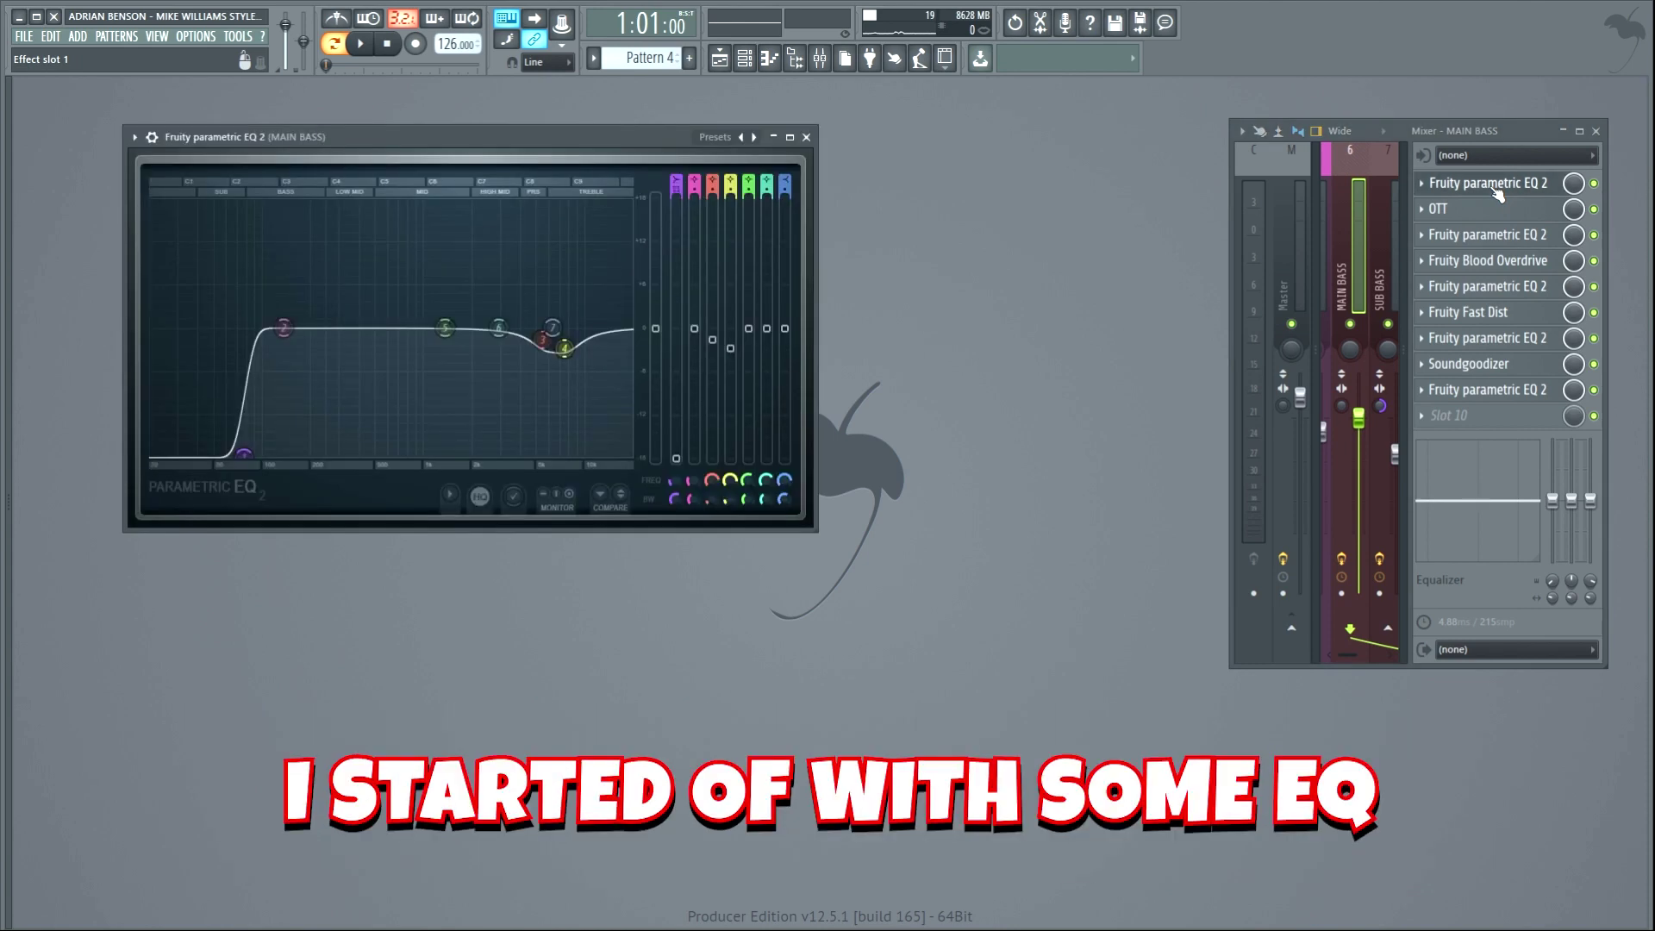
pyautogui.click(1482, 211)
pyautogui.click(1500, 237)
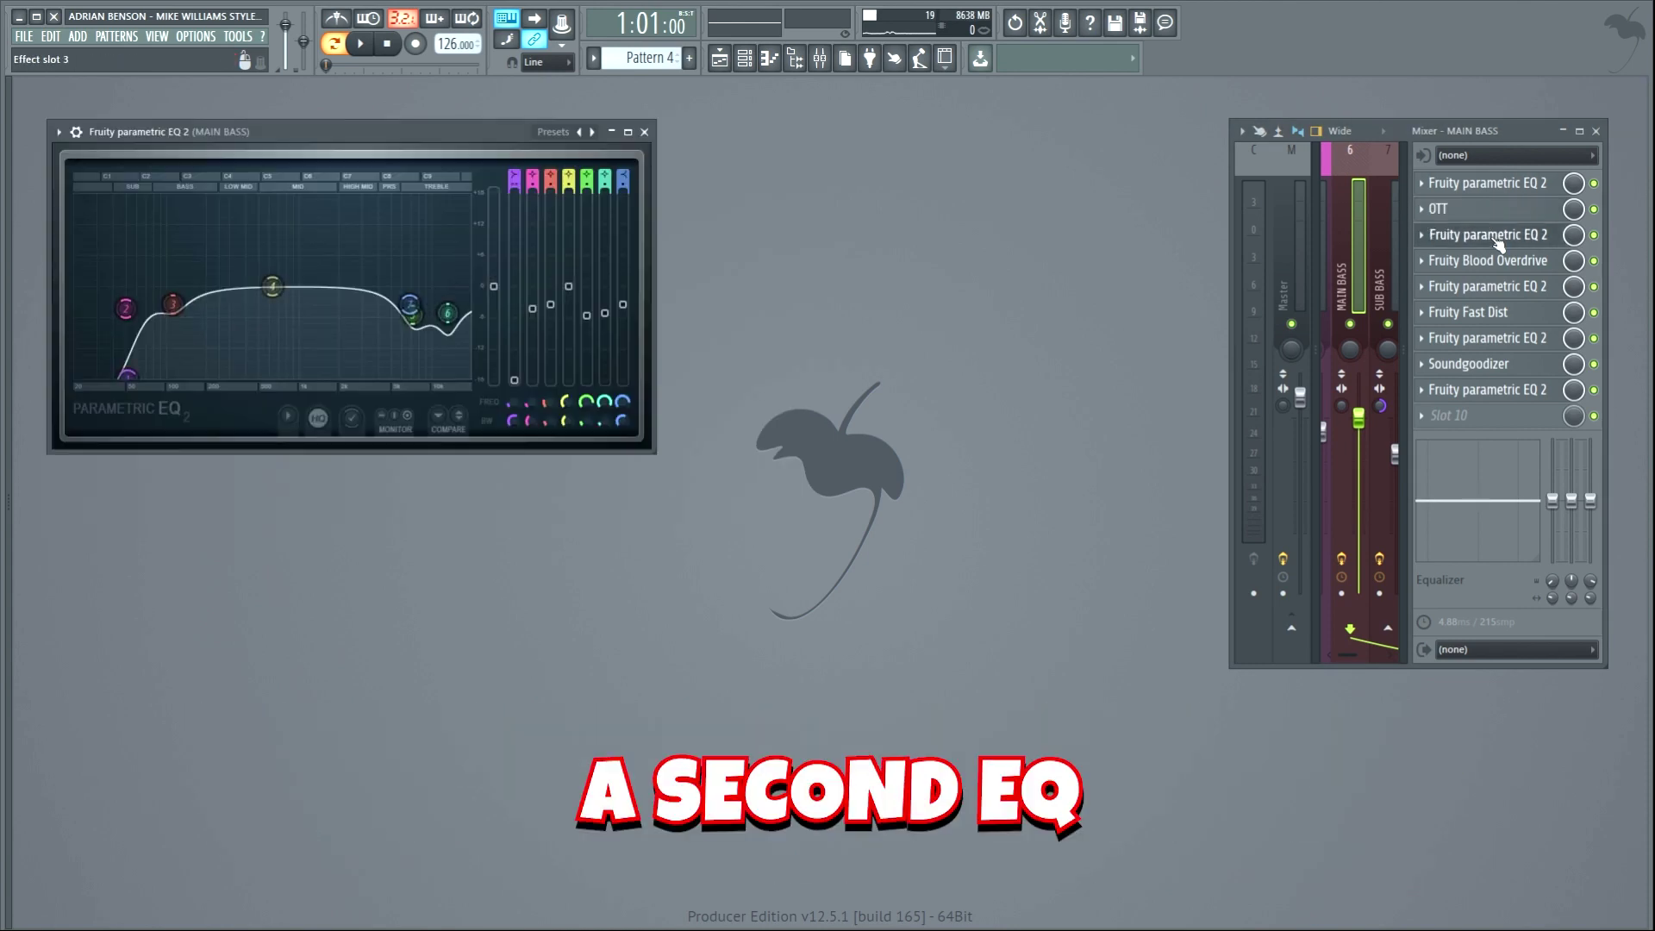
pyautogui.click(1504, 261)
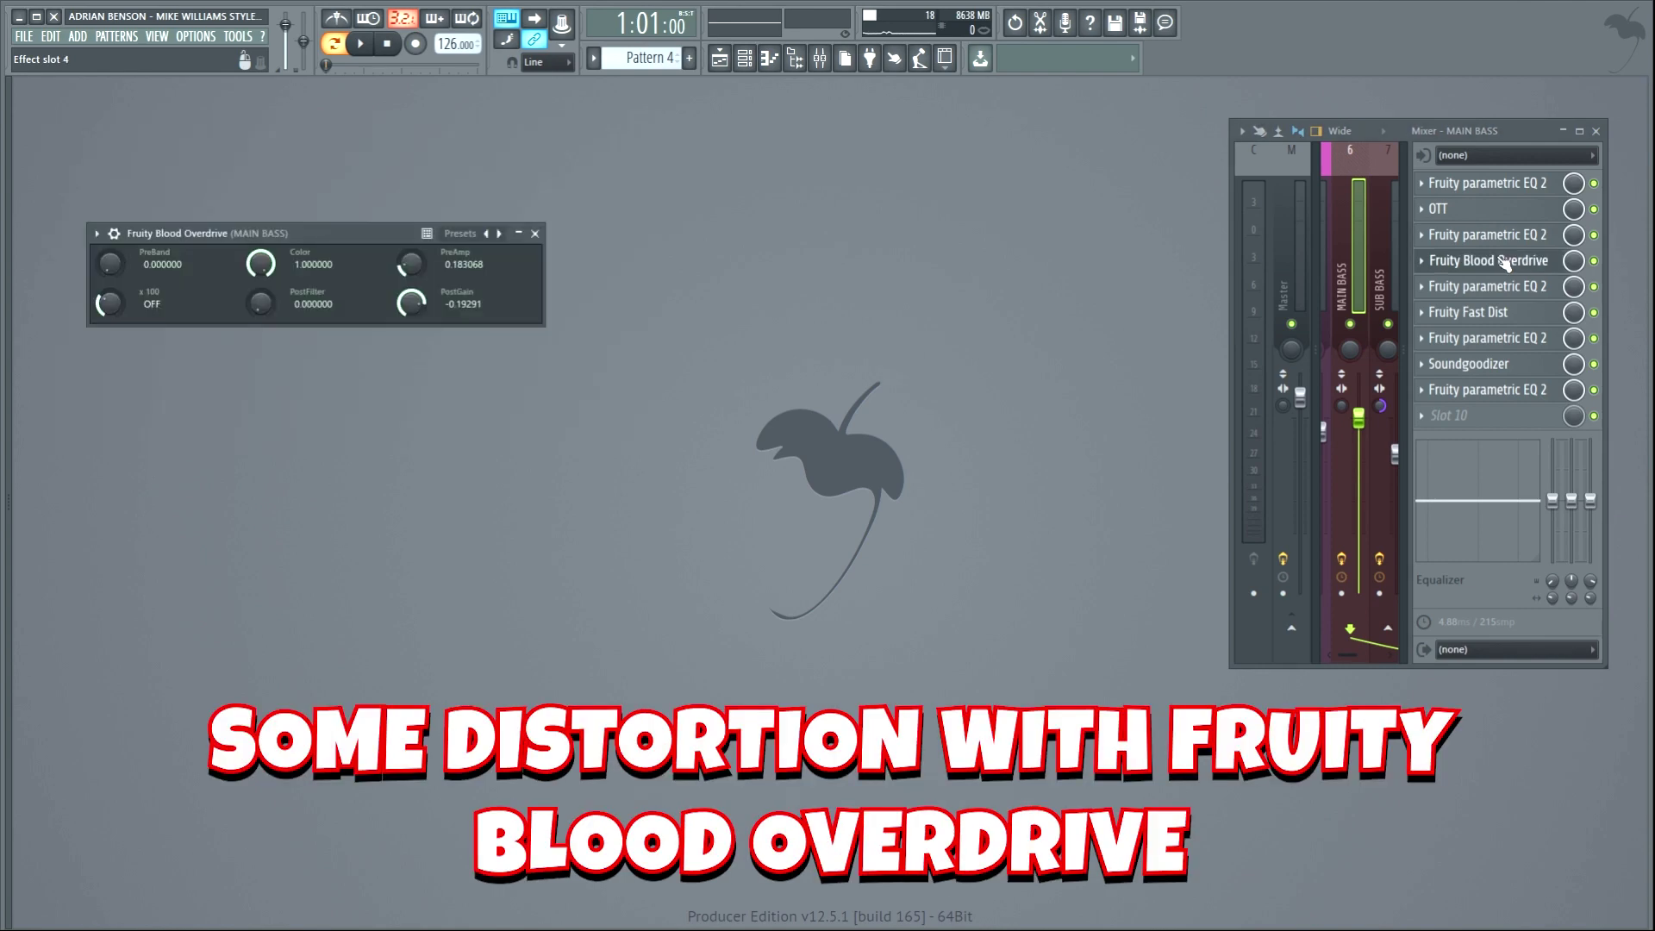
pyautogui.click(1505, 288)
pyautogui.click(1506, 313)
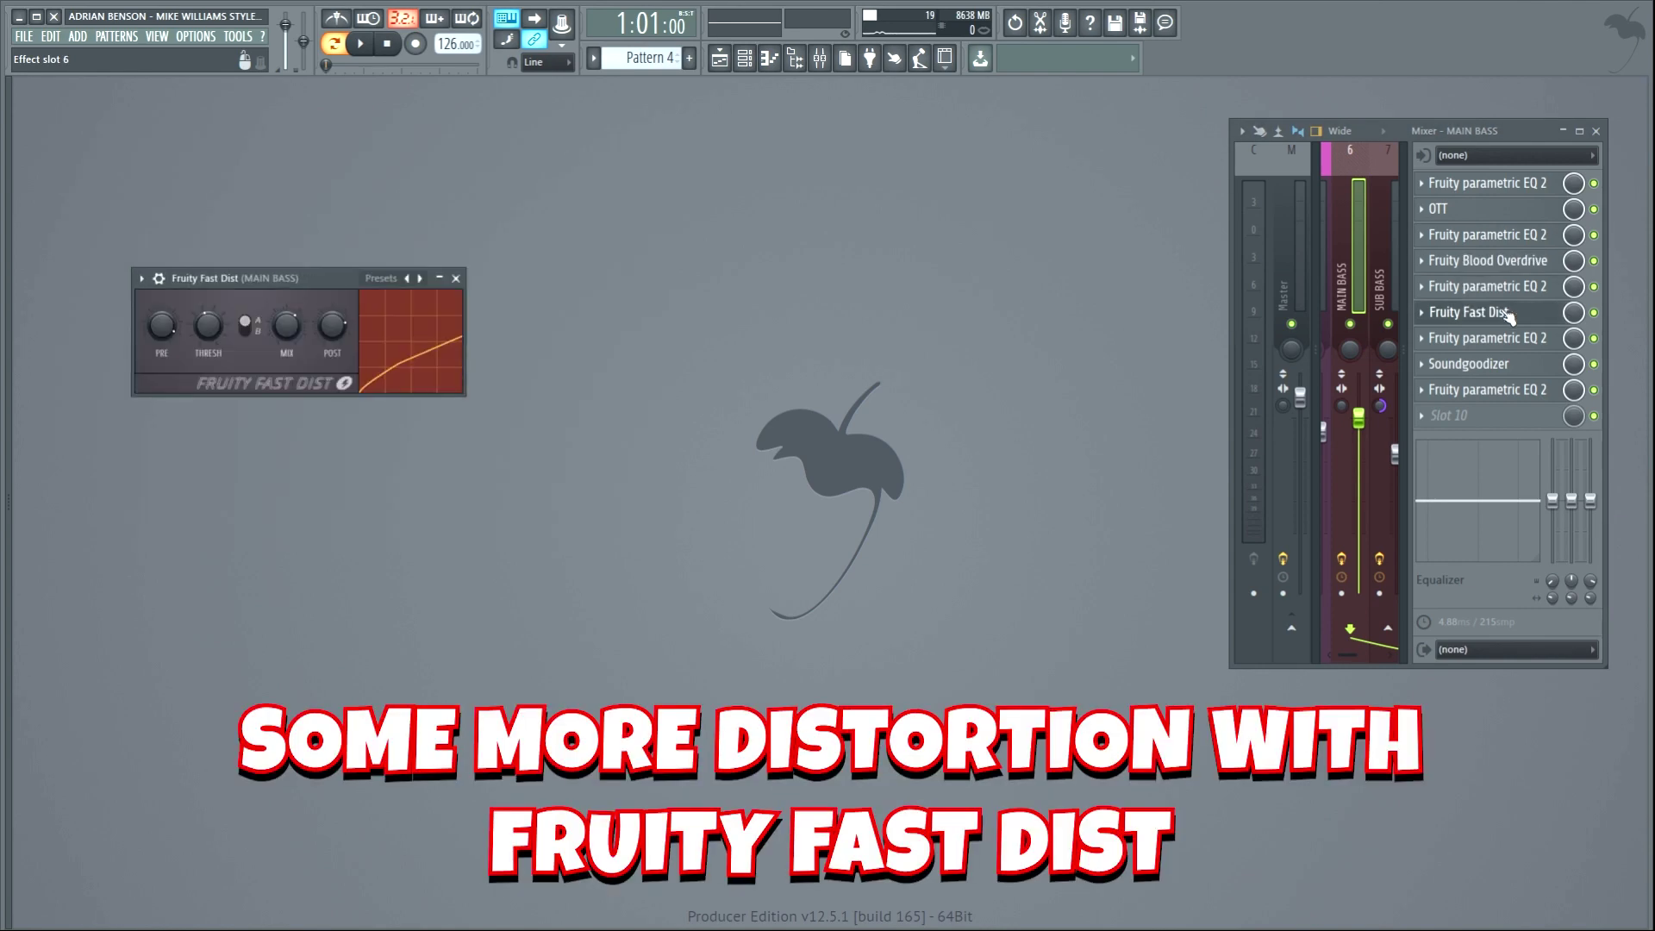
pyautogui.click(1509, 338)
pyautogui.click(1514, 364)
pyautogui.click(1519, 390)
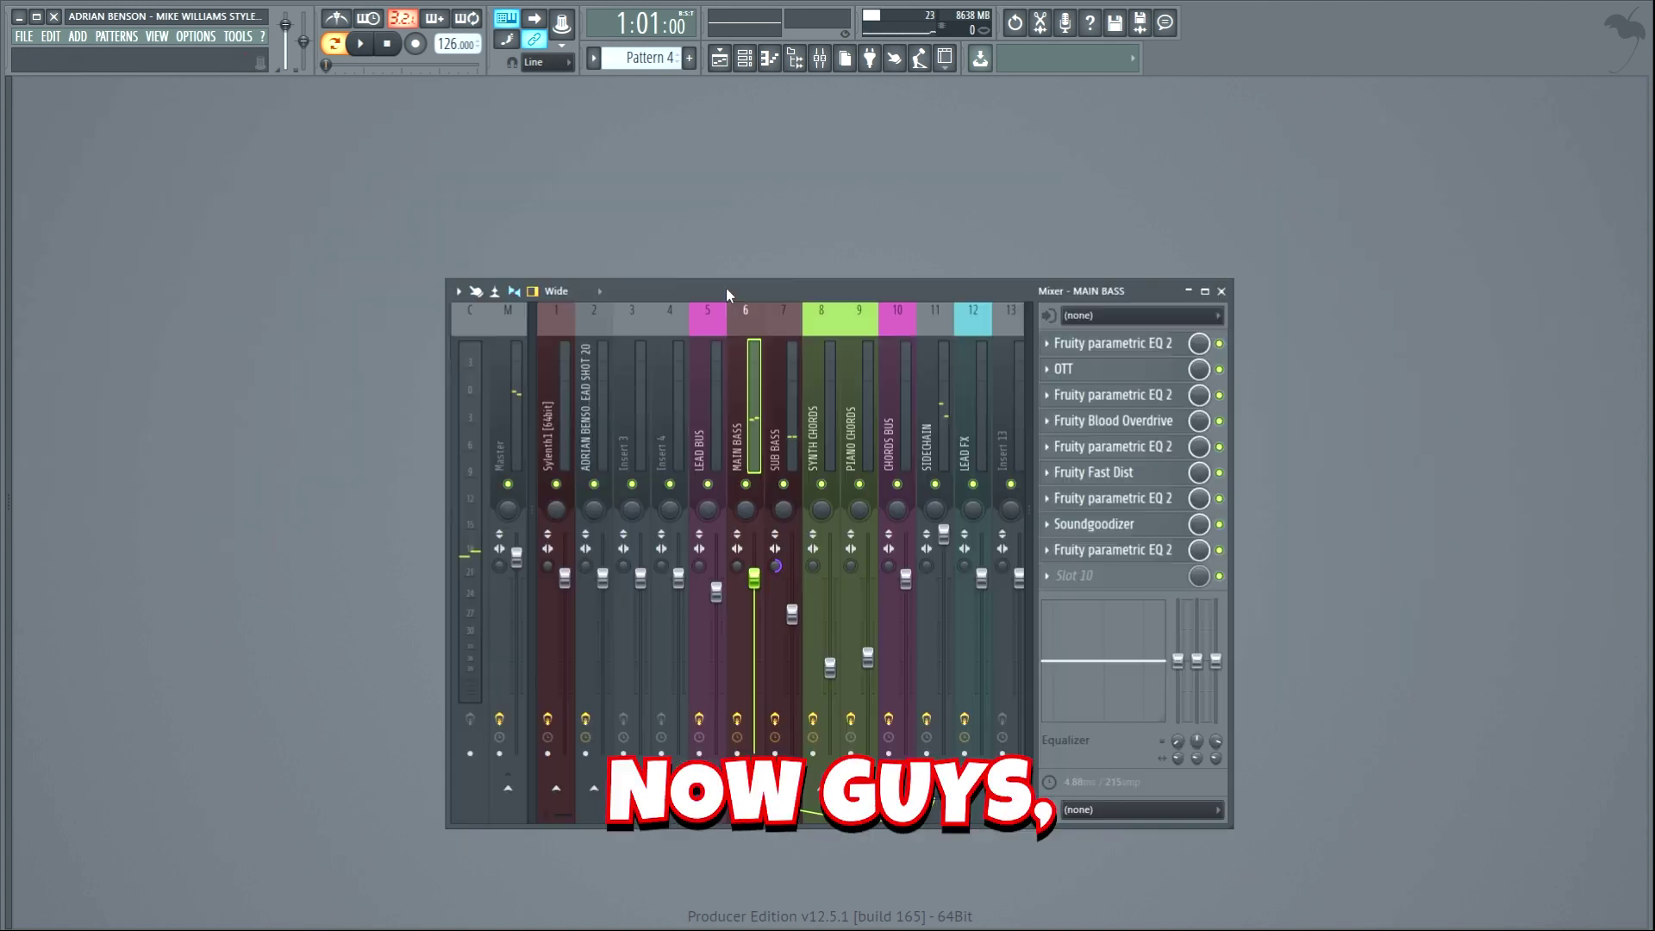
pyautogui.press('space')
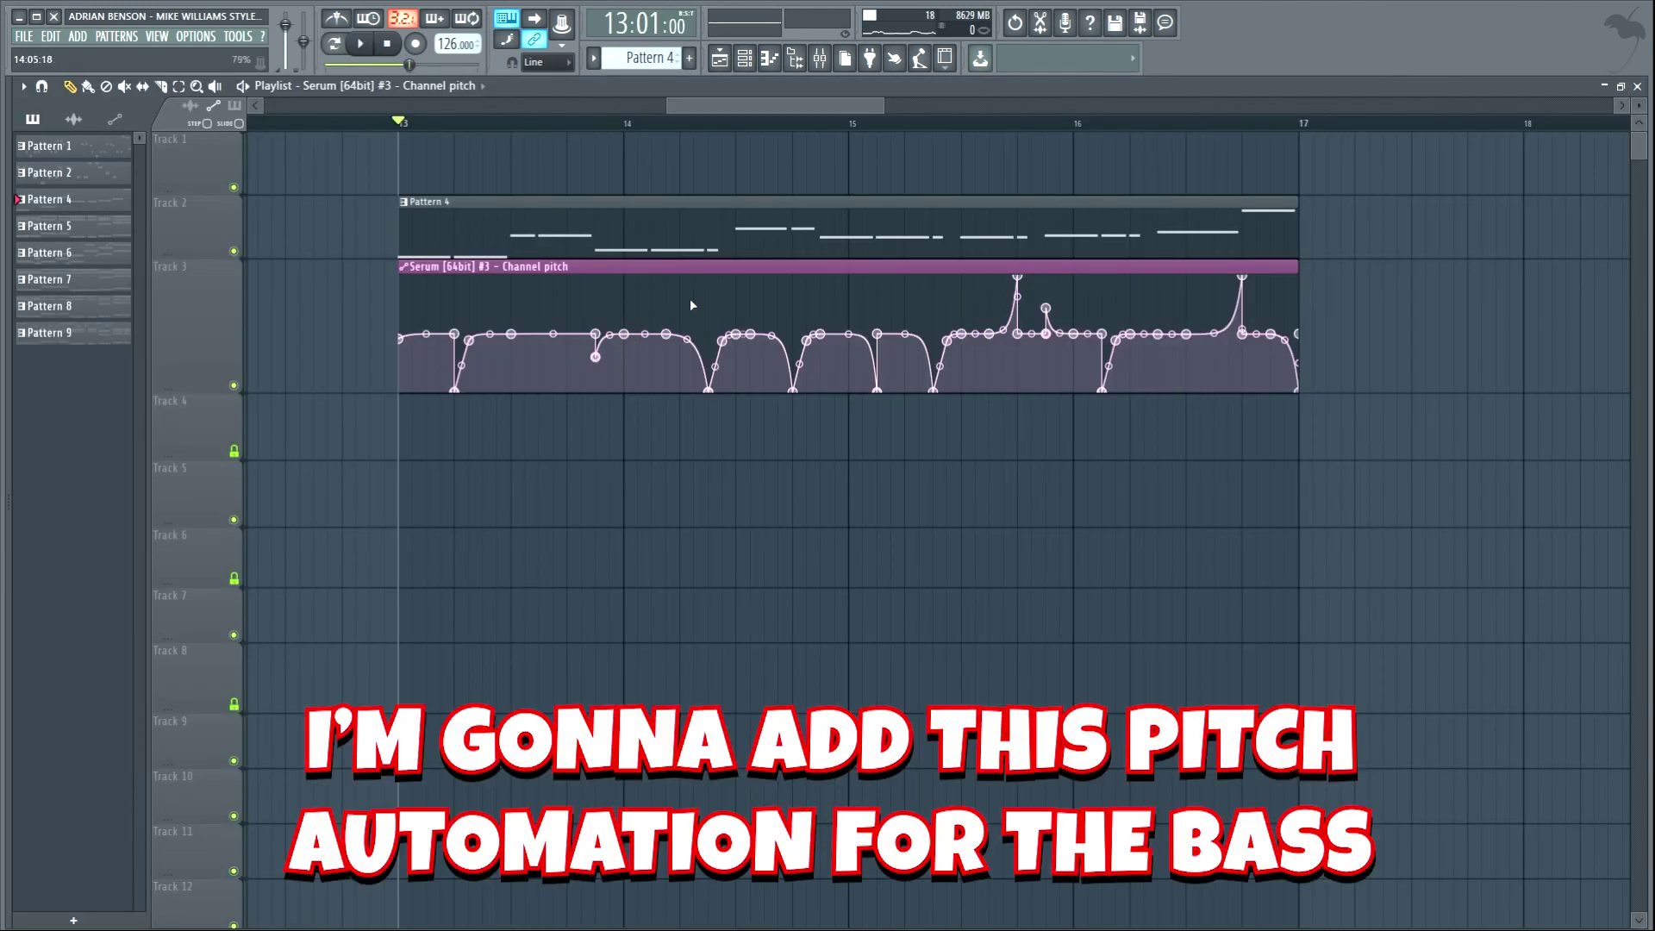
# - Play the section with the Serum #3 pitch automation, then stop back at bar 13
pyautogui.press('space')
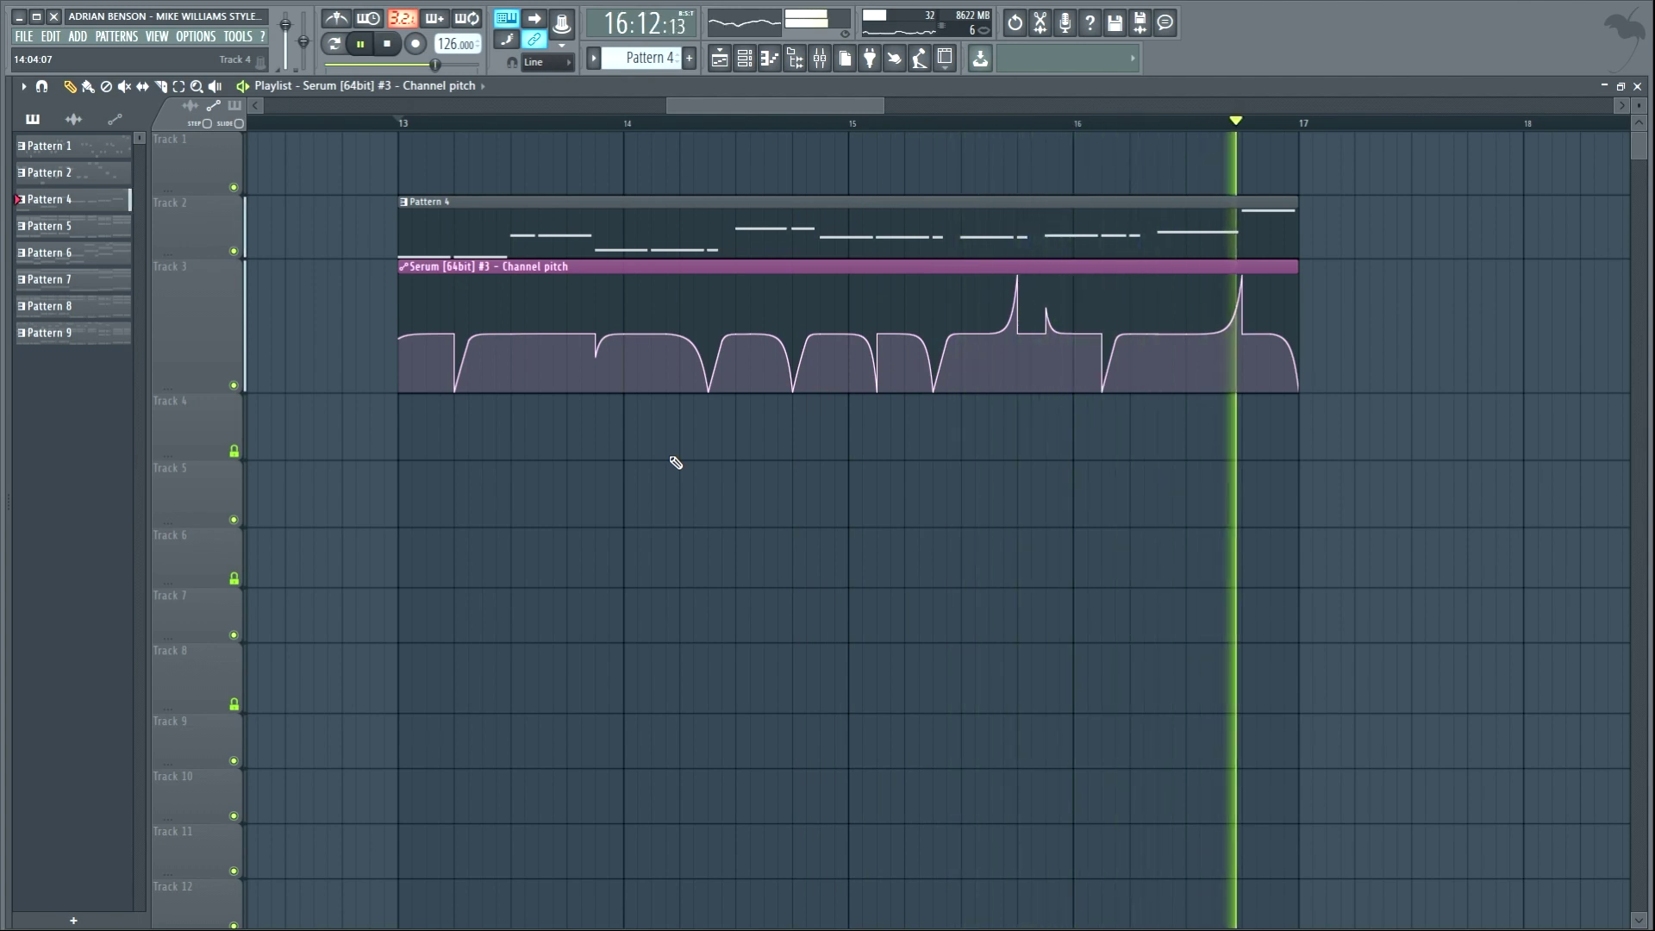
pyautogui.press('space')
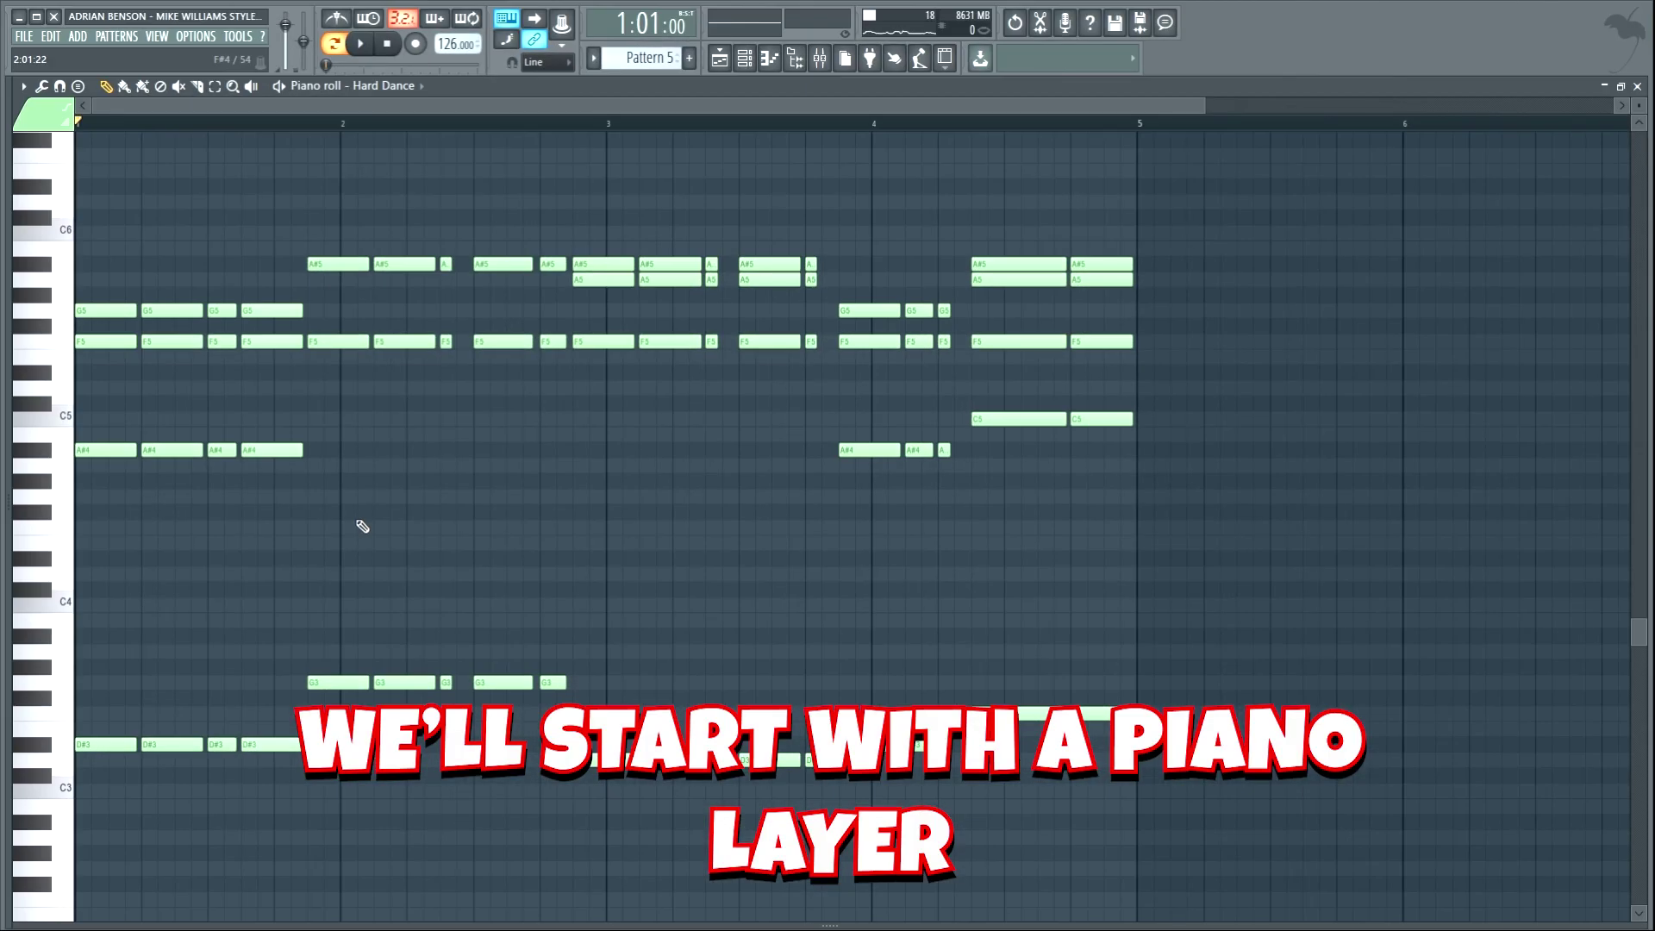
# - Play the Hard Dance piano chords, then the layered Serum and Sylenth1 chord synths
pyautogui.press('space')
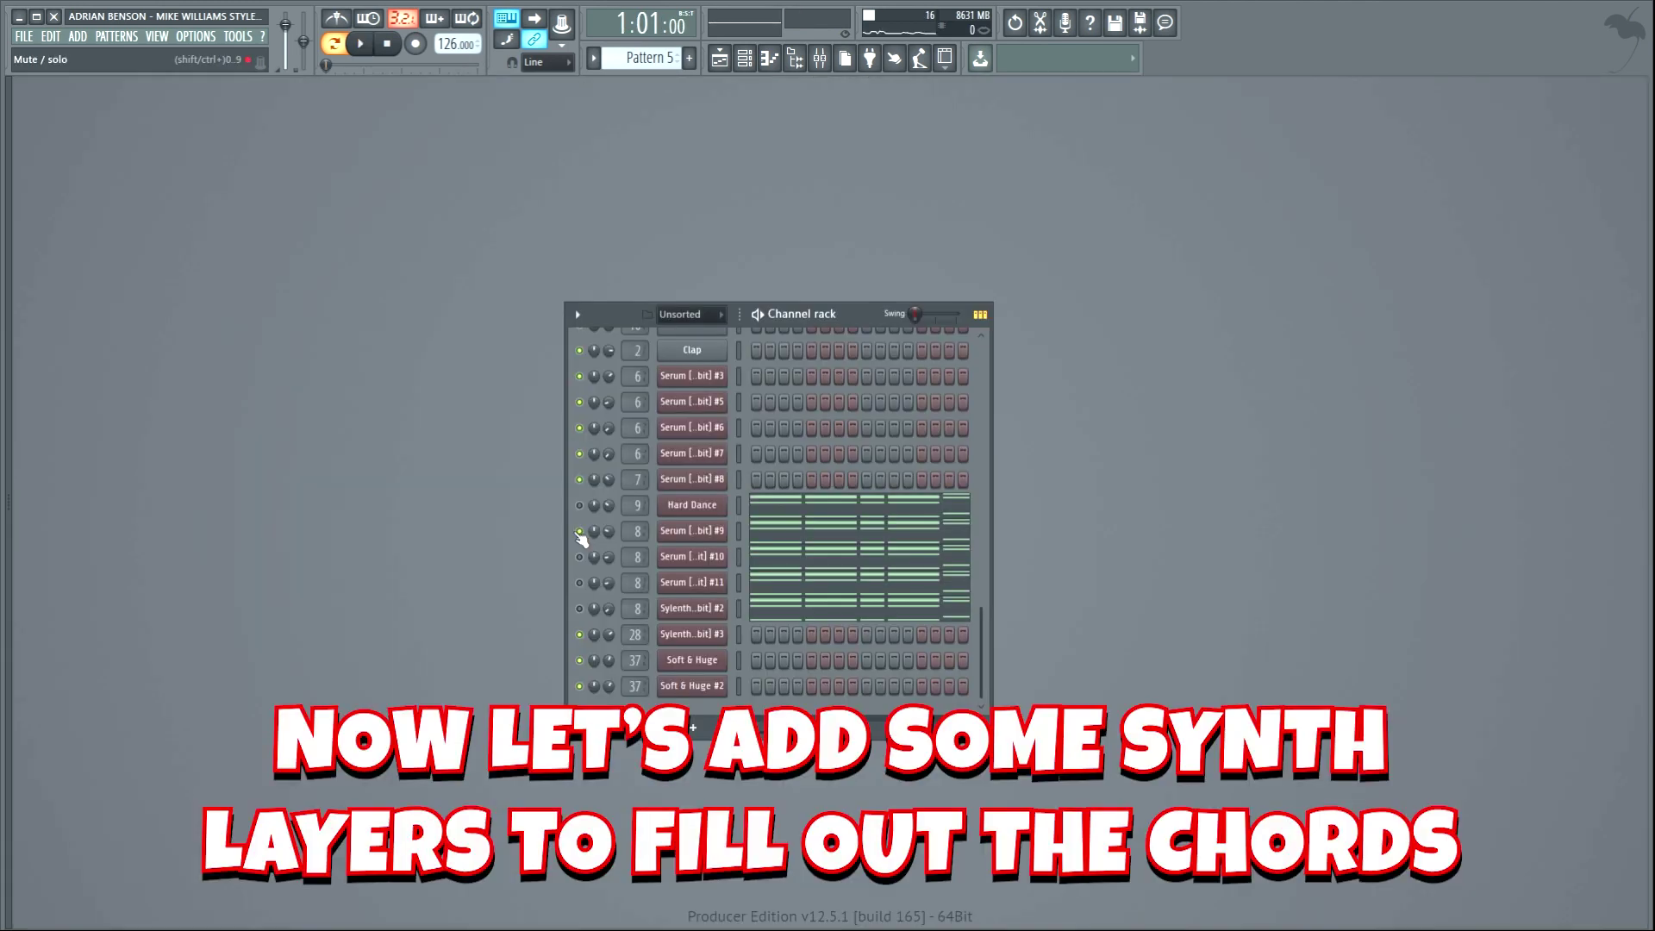
pyautogui.press('space')
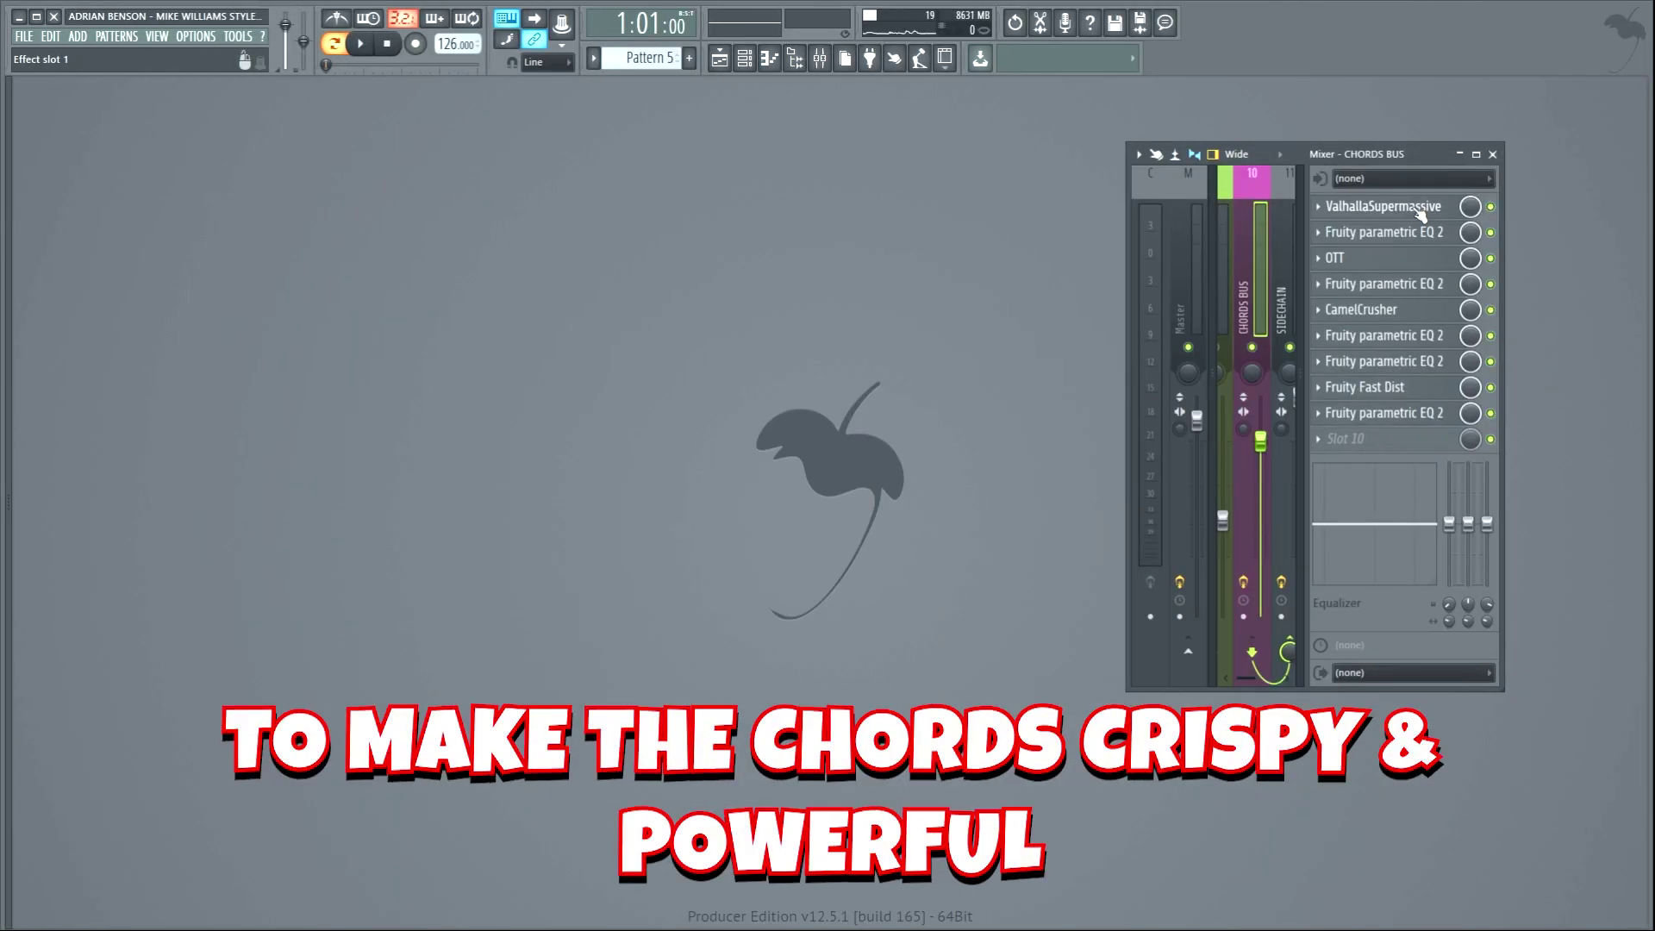
# - Open each CHORDS BUS plugin (ValhallaSupermassive, OTT, CamelCrusher, Fast Dist, EQs) and play the processed chords
pyautogui.click(1419, 212)
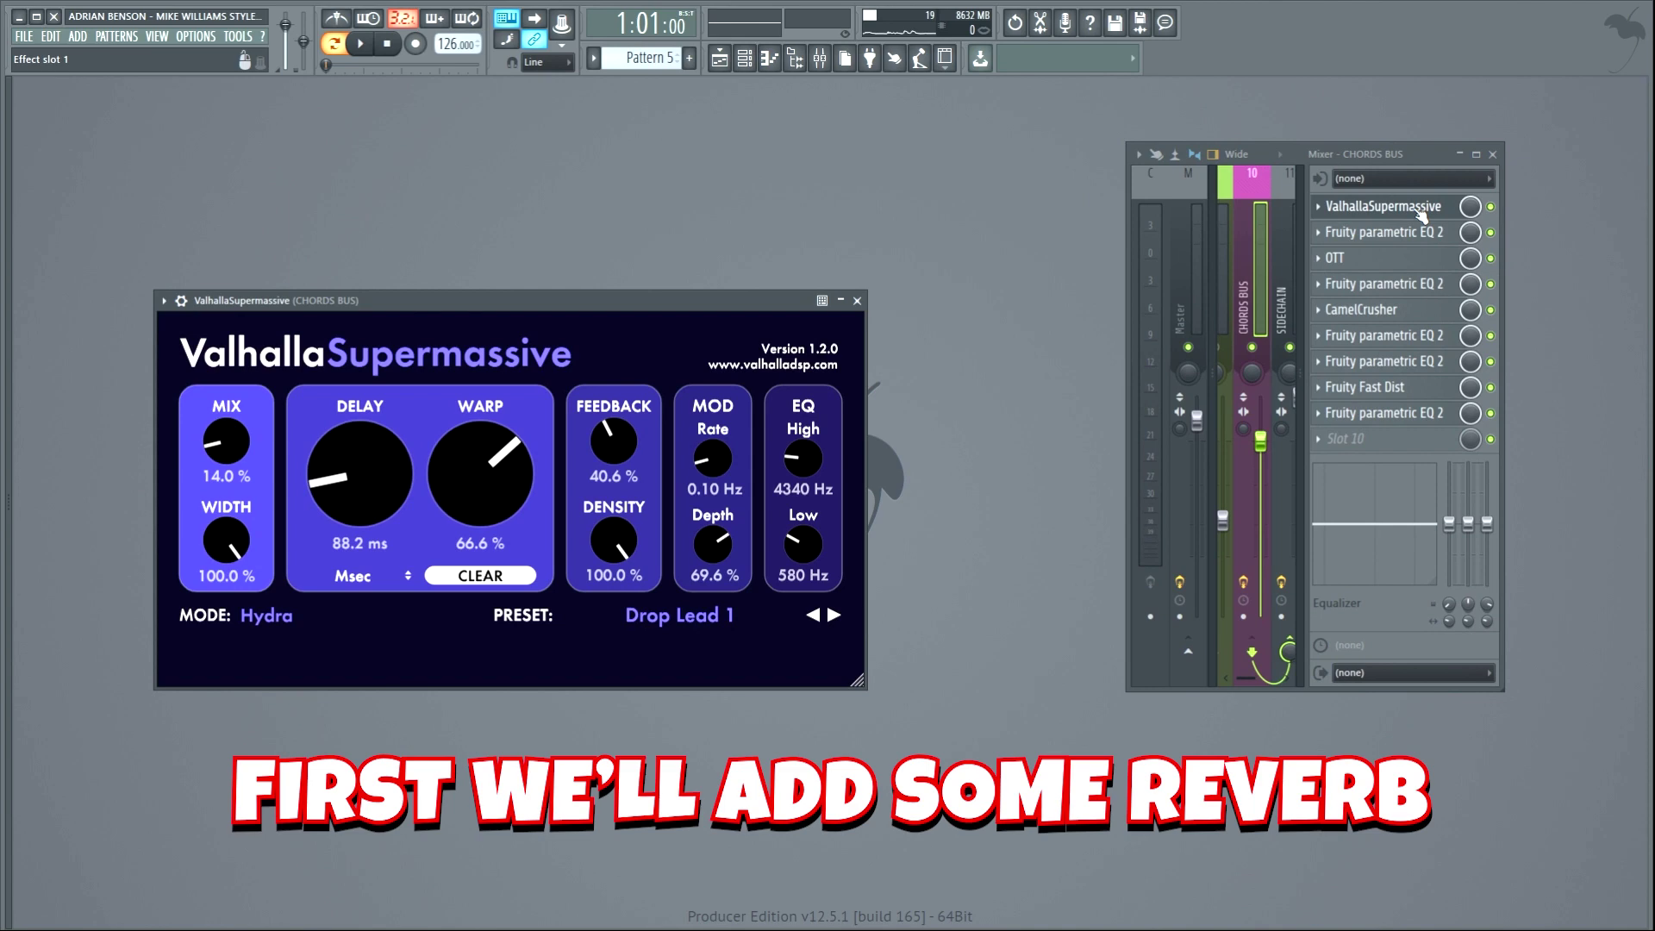
pyautogui.click(1424, 232)
pyautogui.click(1427, 258)
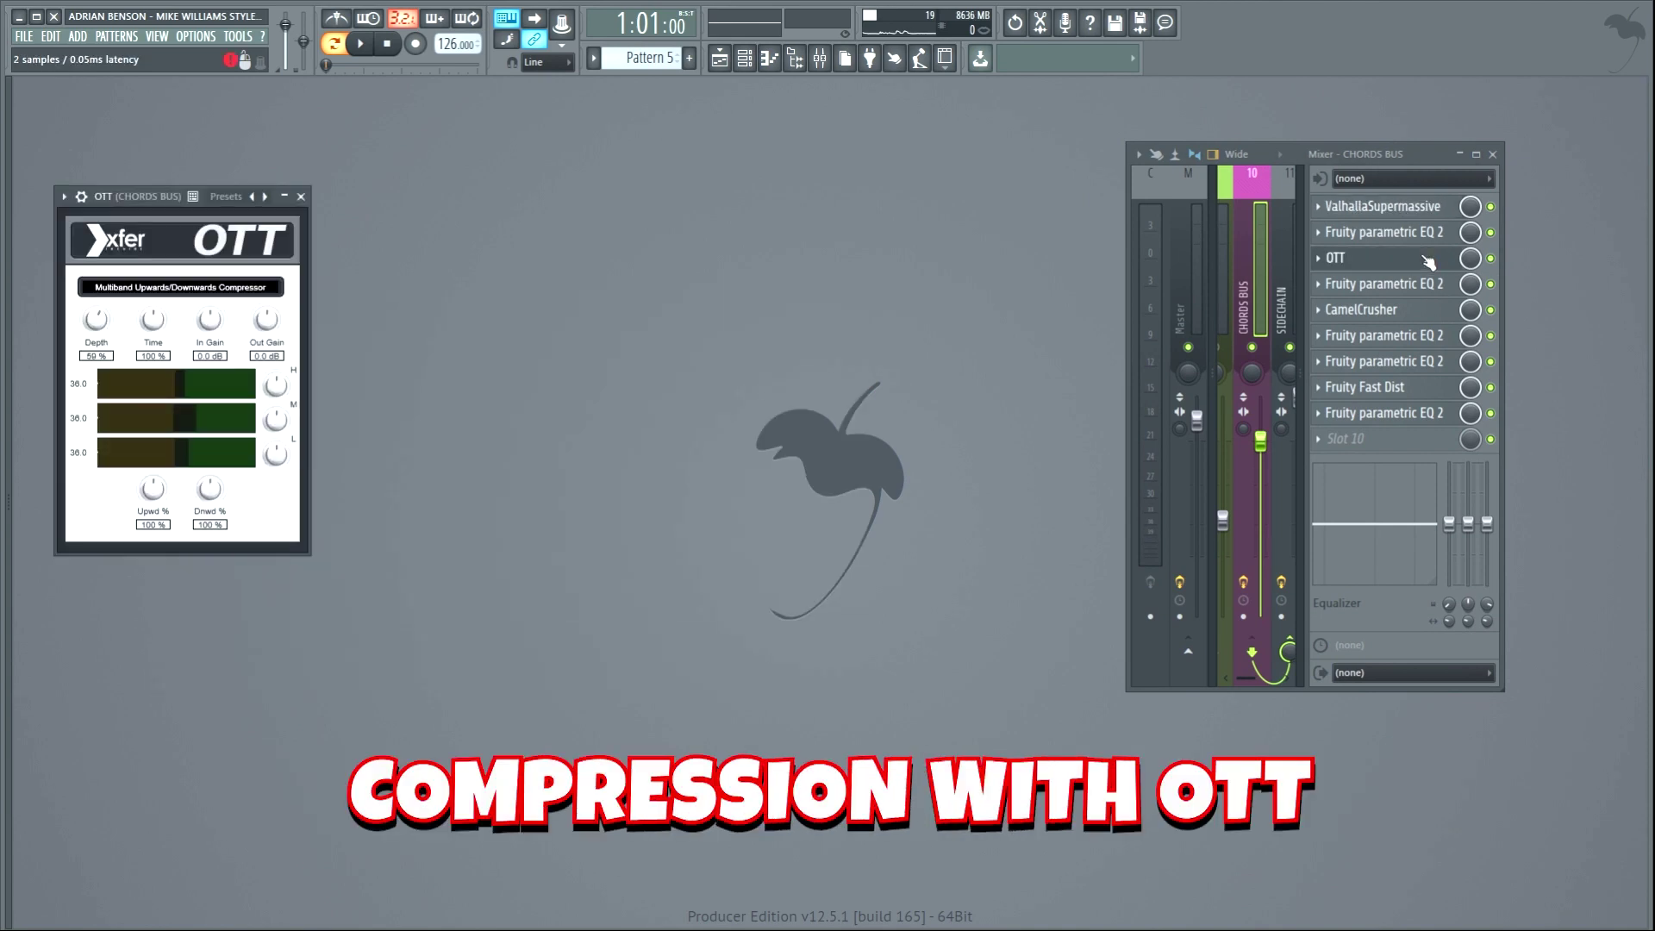
pyautogui.click(1432, 283)
pyautogui.click(1415, 313)
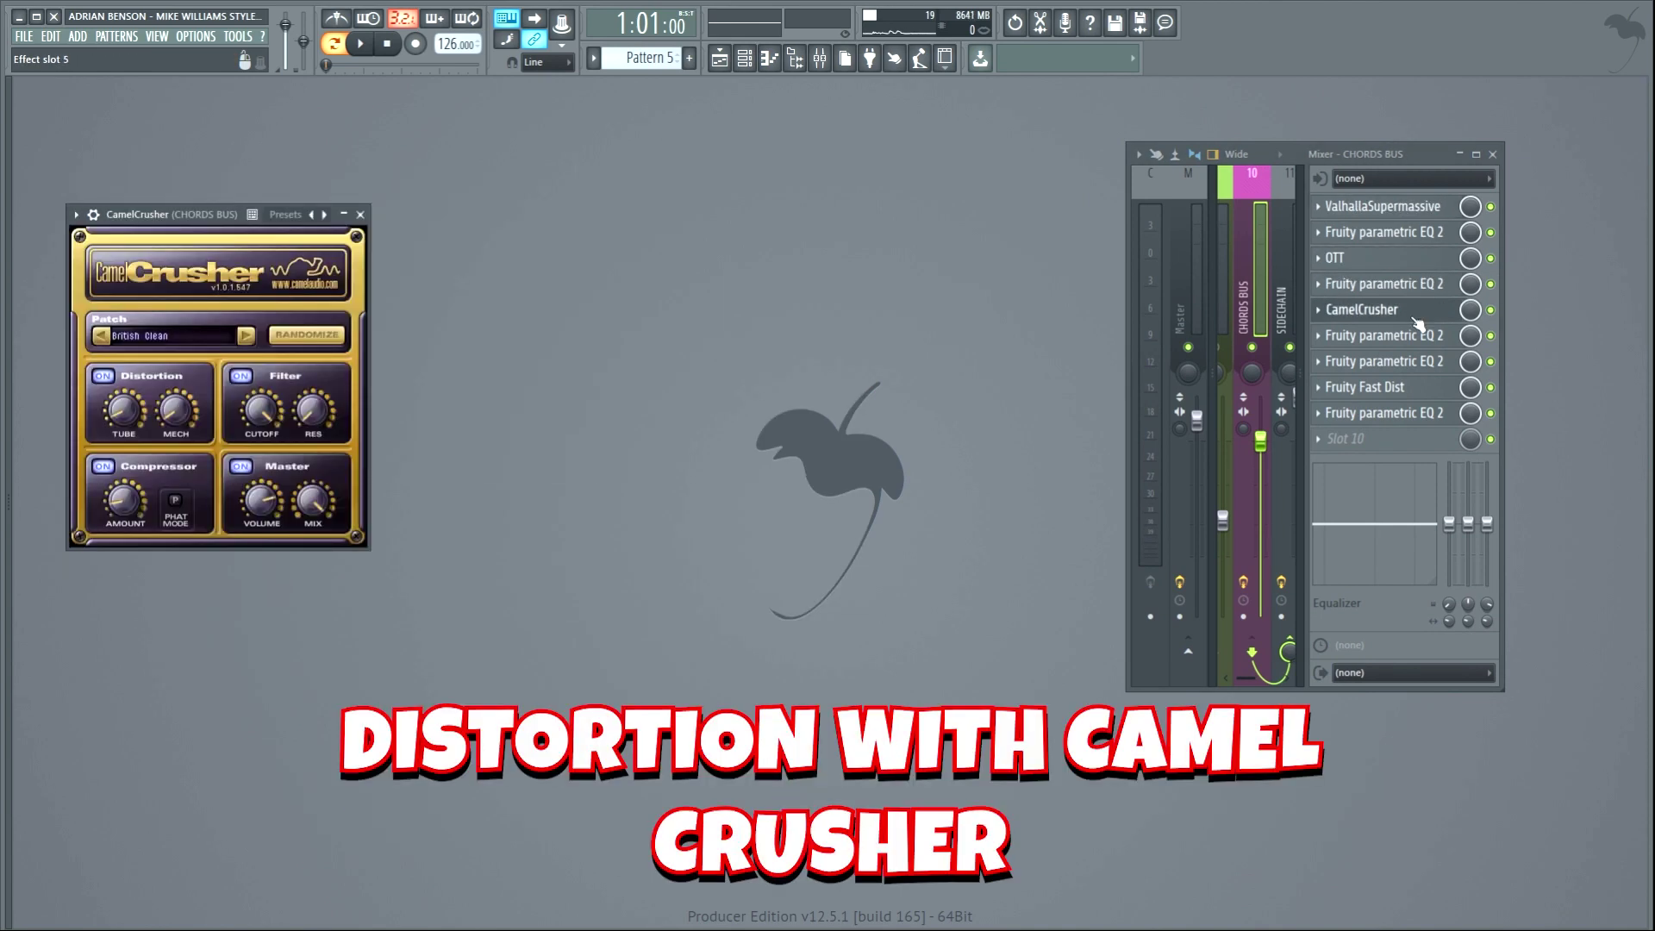
pyautogui.click(1431, 338)
pyautogui.click(1436, 362)
pyautogui.click(1436, 389)
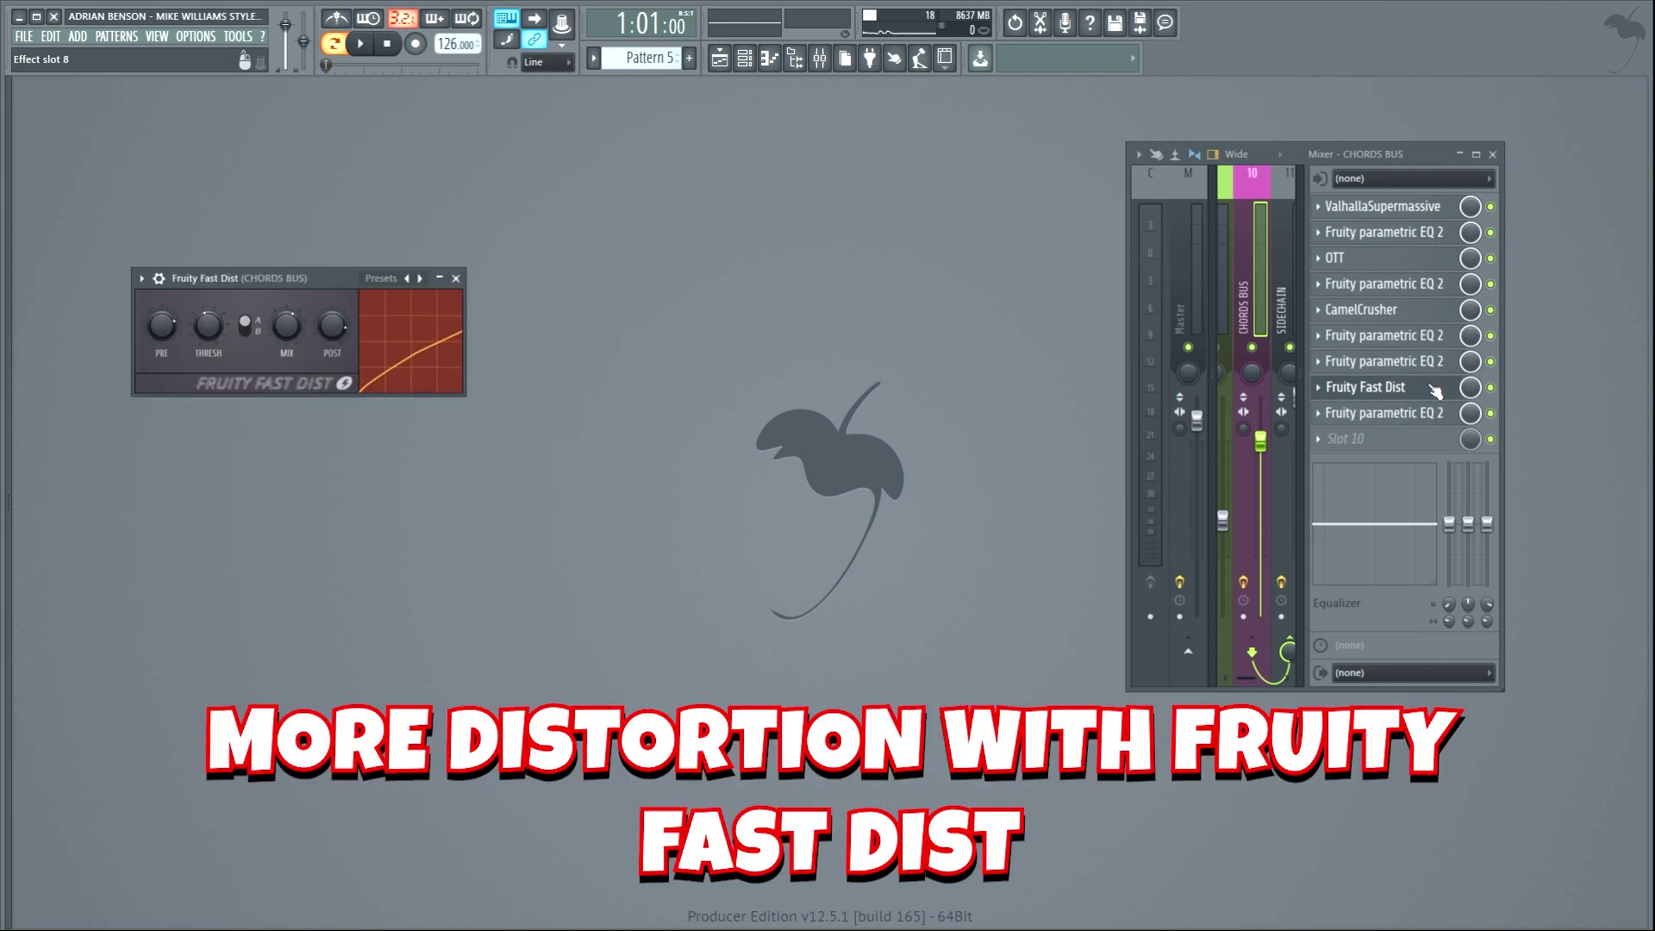
pyautogui.click(1440, 415)
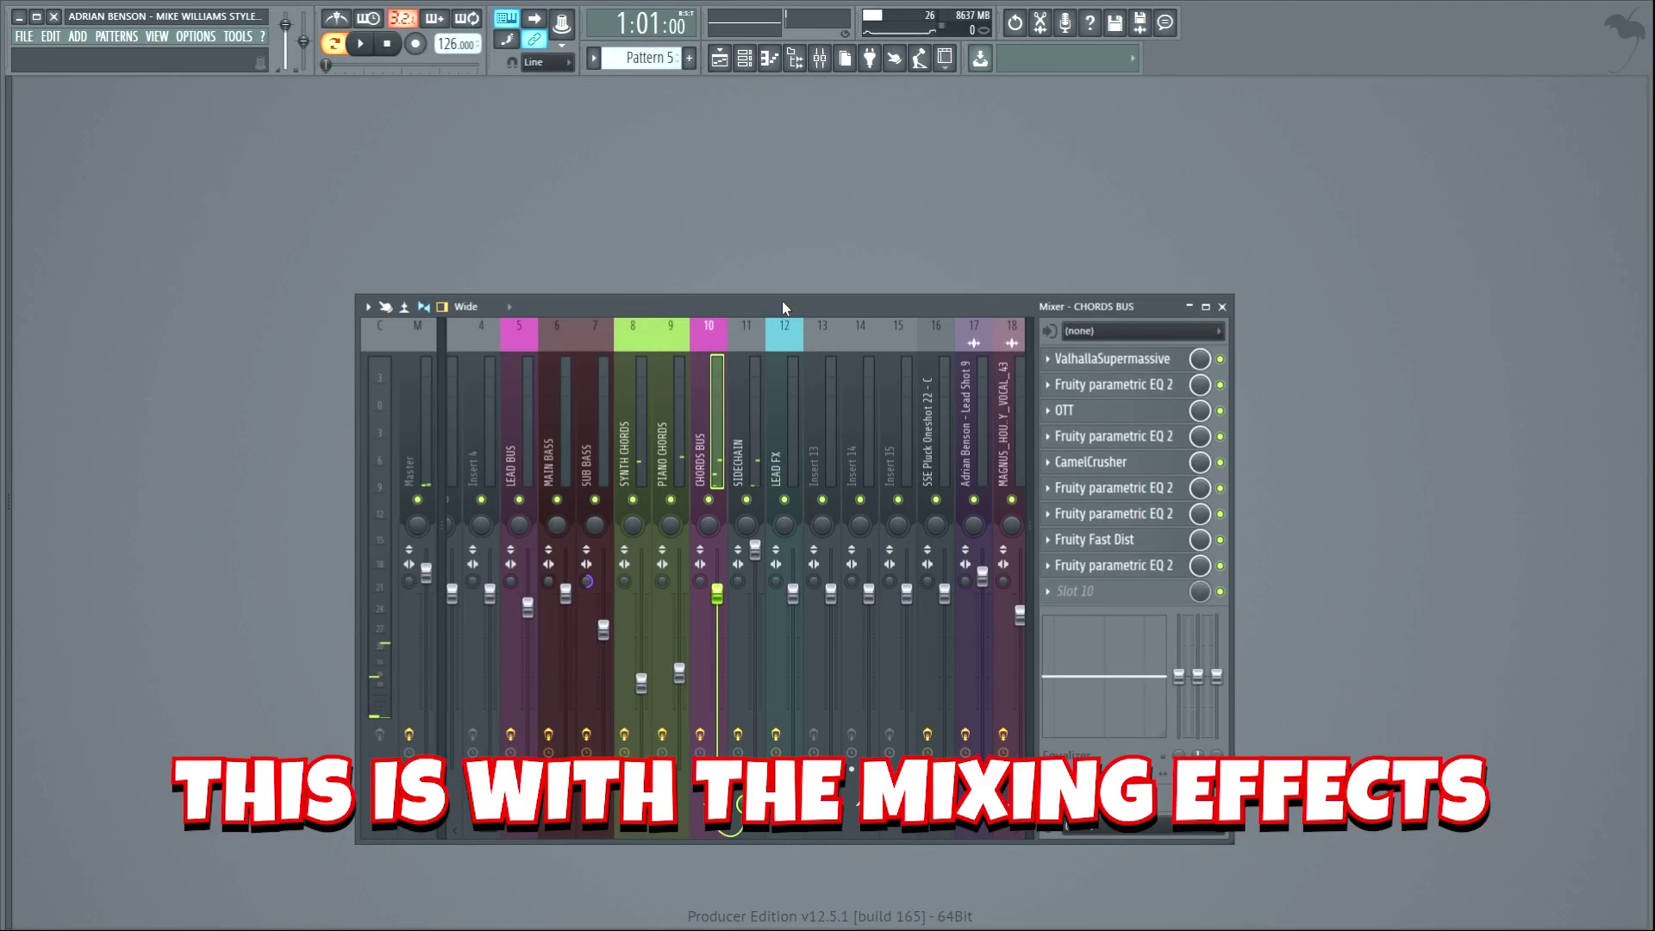
pyautogui.press('space')
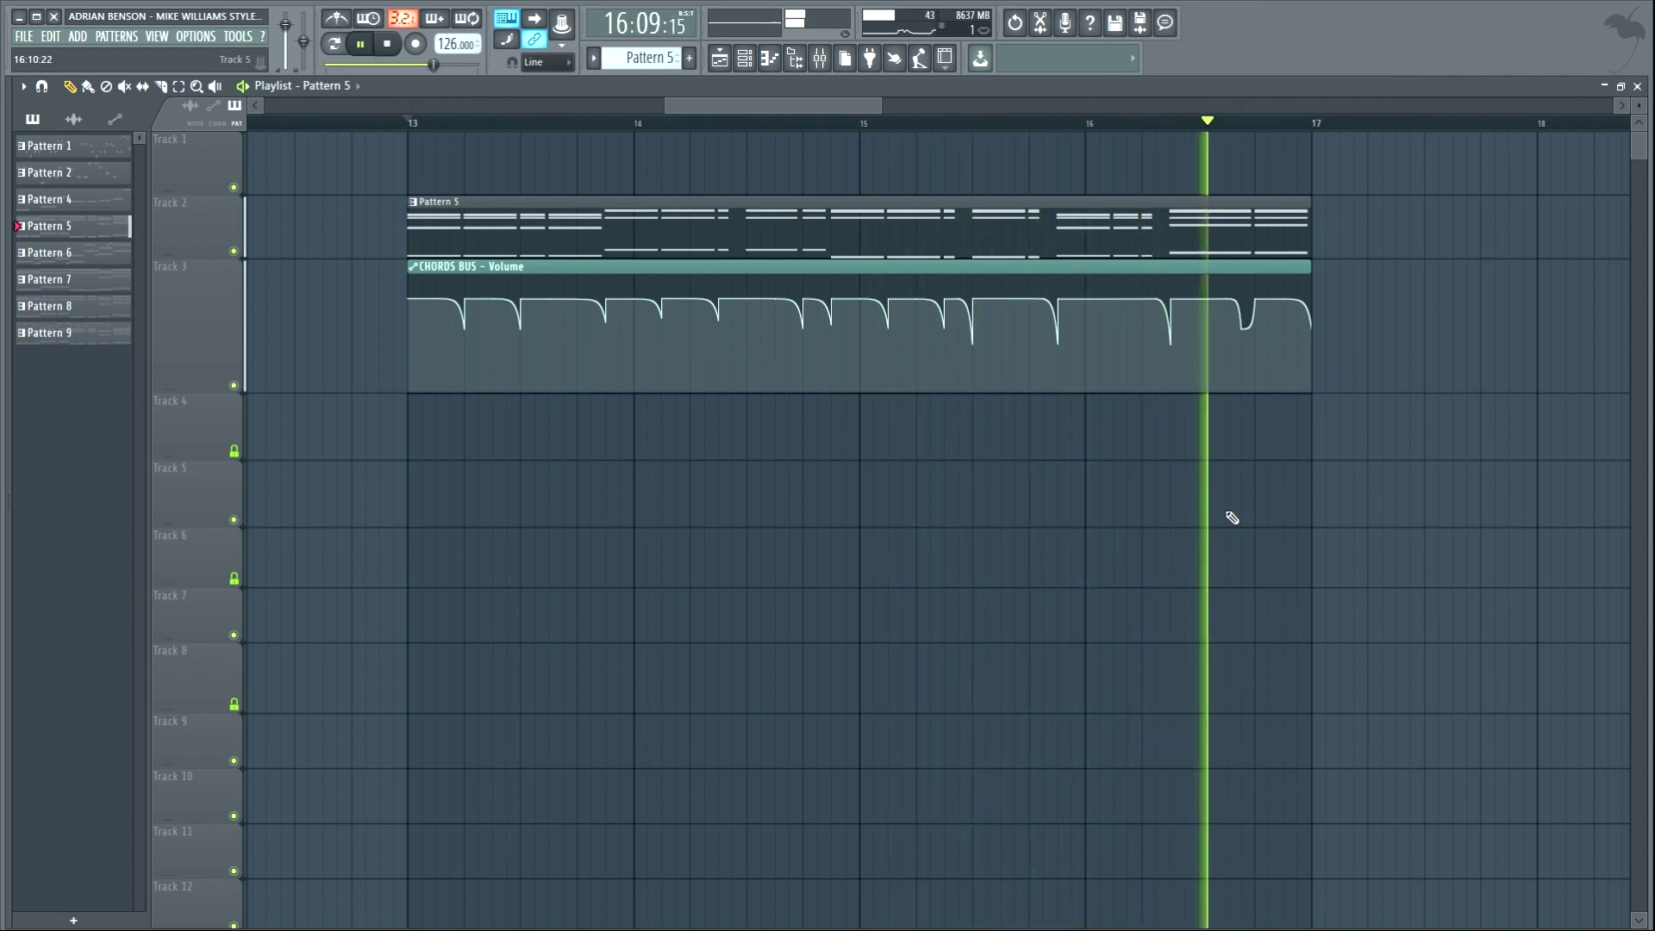
# - Play the drop from bar 13 with Pattern 6 harmony chords and the Sylenth1 cutoff automation
pyautogui.press('space')
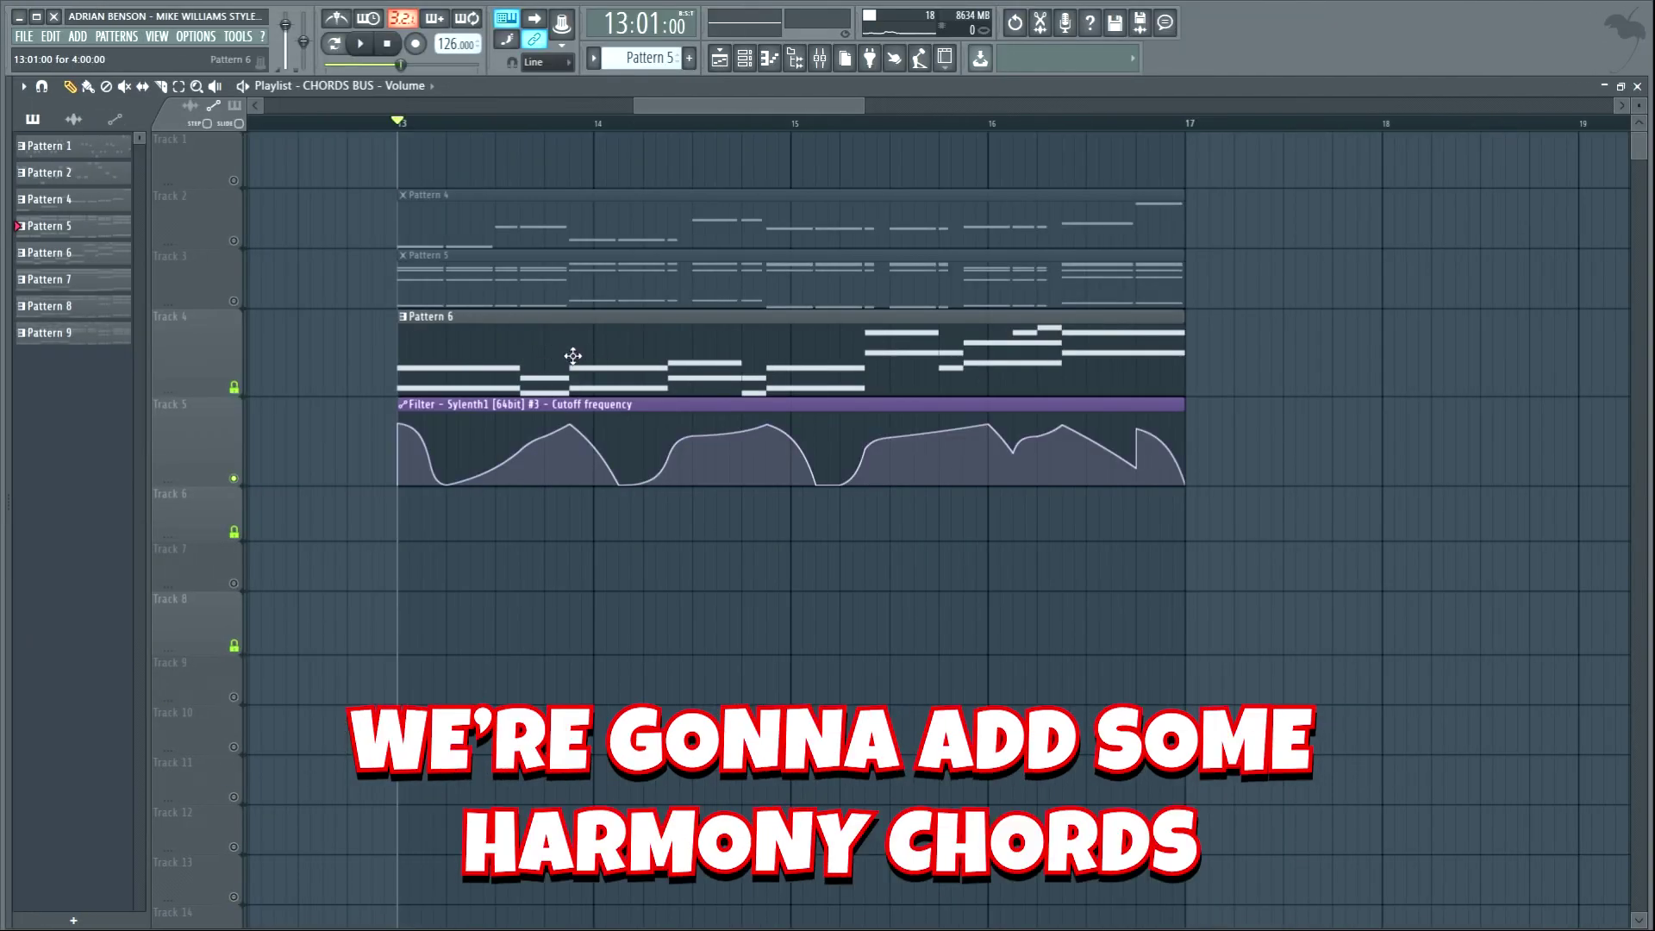
pyautogui.press('space')
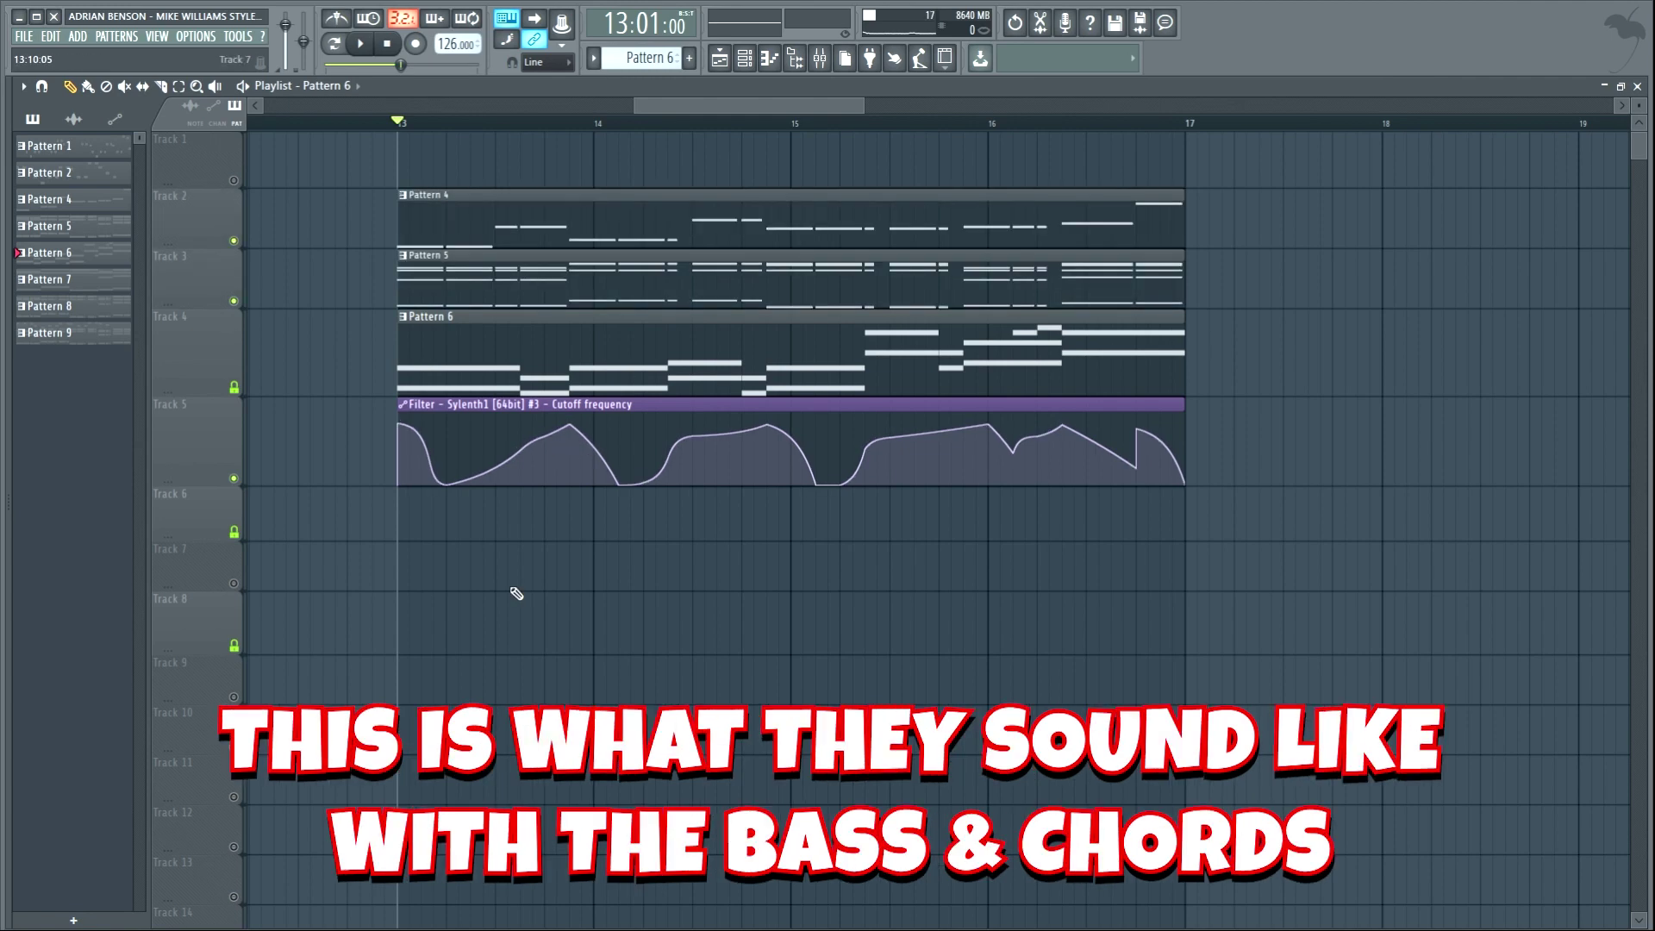
pyautogui.press('space')
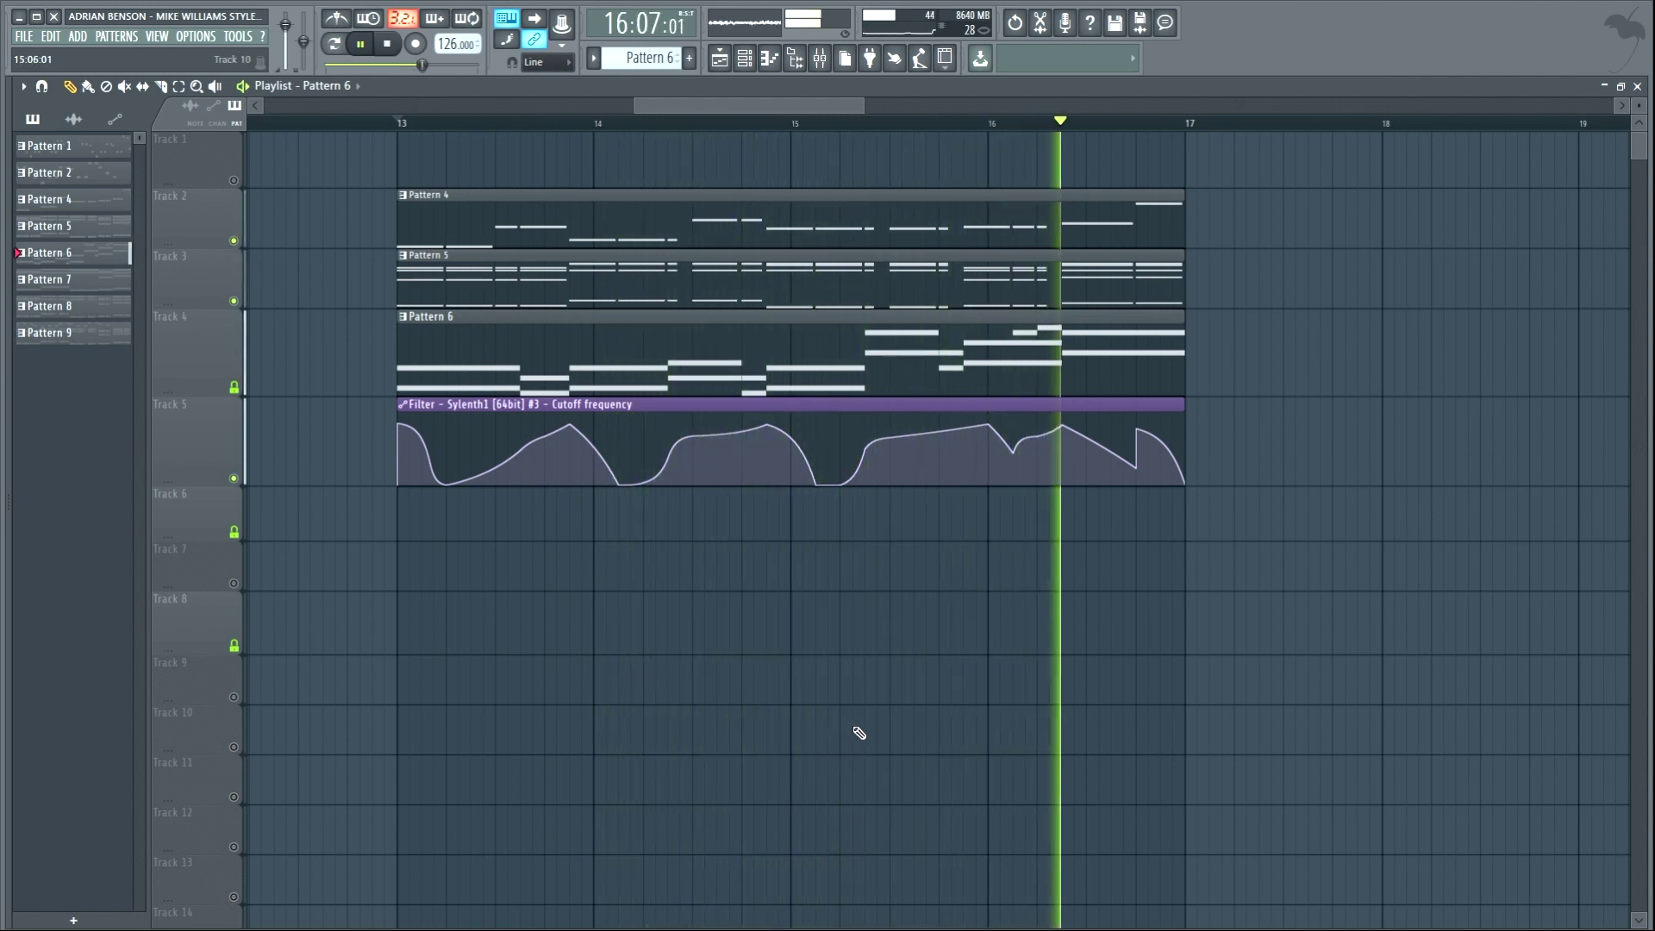
pyautogui.press('space')
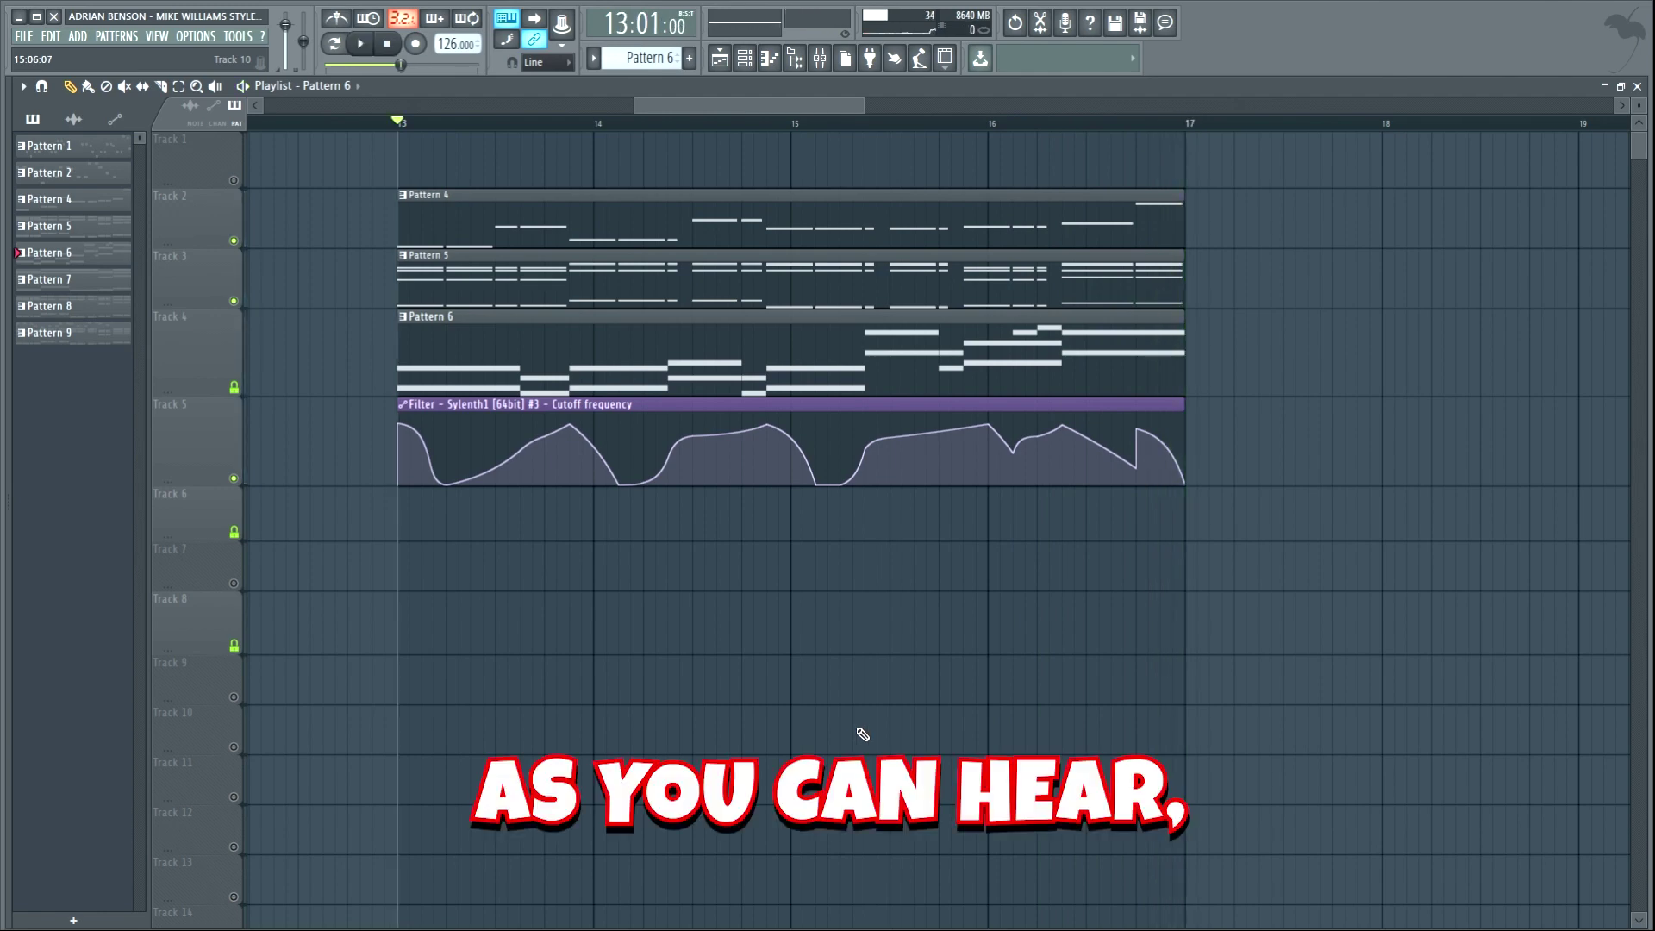